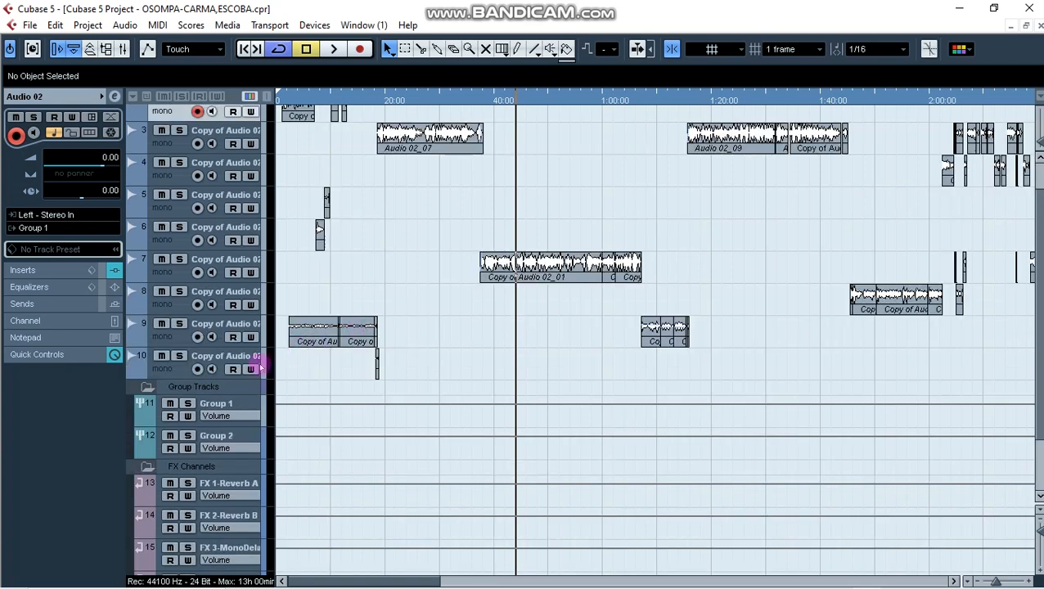
Step: Look through the project's audio, group and FX tracks with the Group 1 track selected
left_click(232, 311)
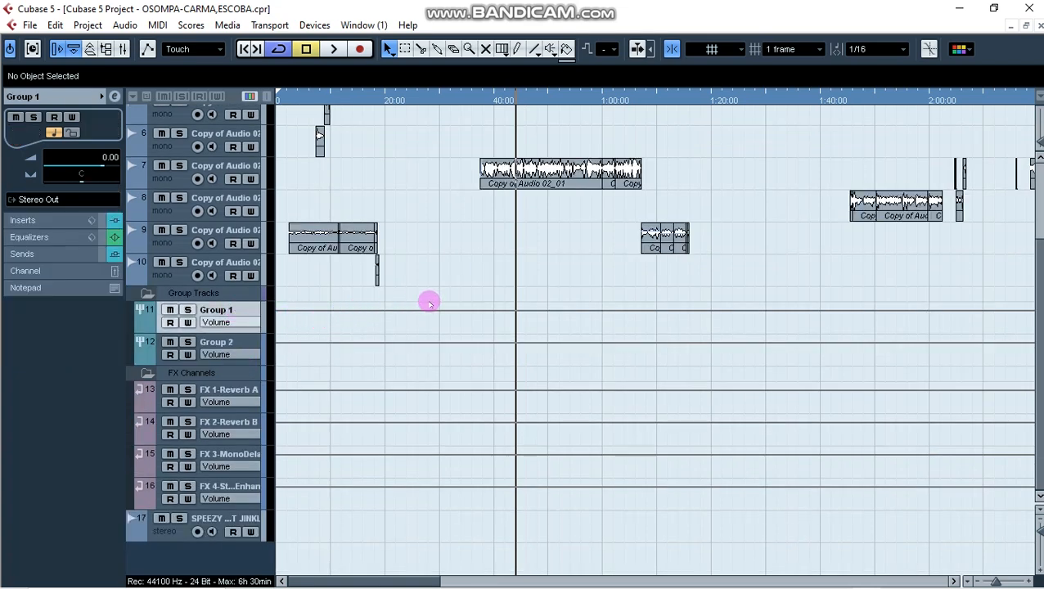
scroll(489, 299, "up", 1)
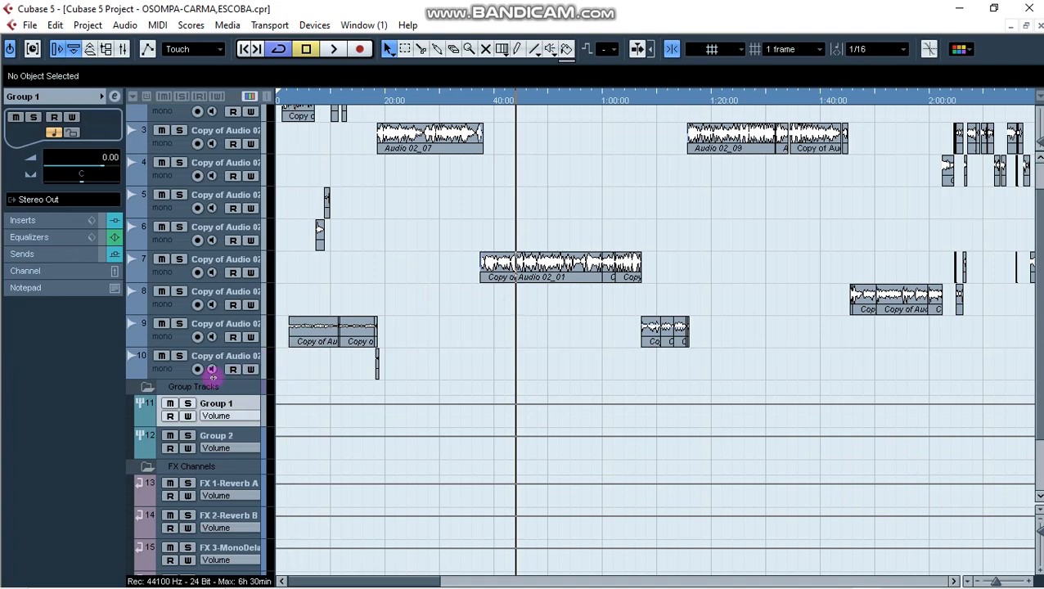
scroll(536, 309, "down", 1)
scroll(537, 312, "up", 1)
scroll(536, 311, "up", 1)
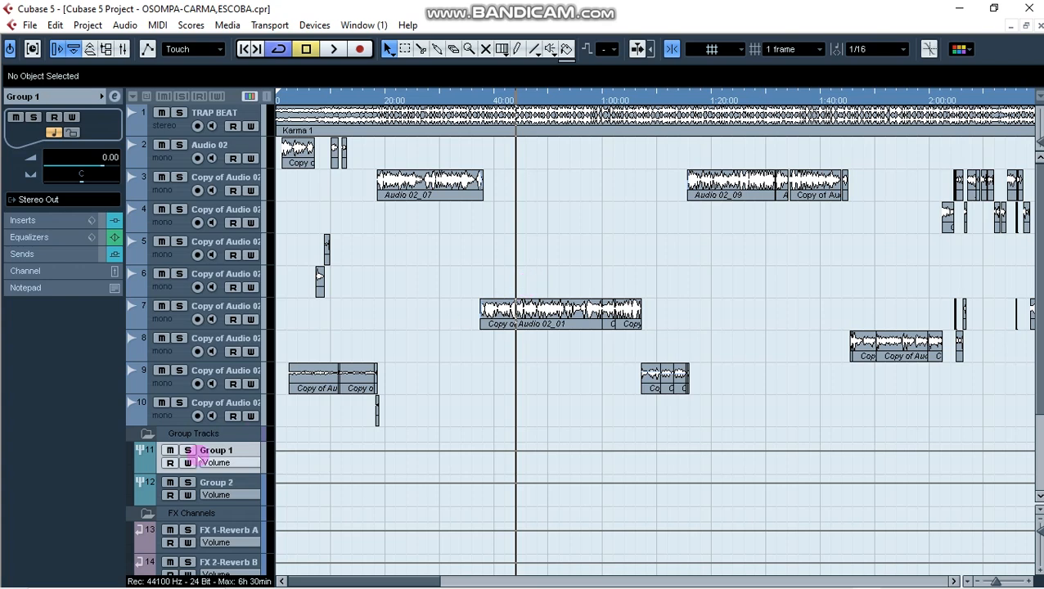
scroll(491, 378, "down", 1)
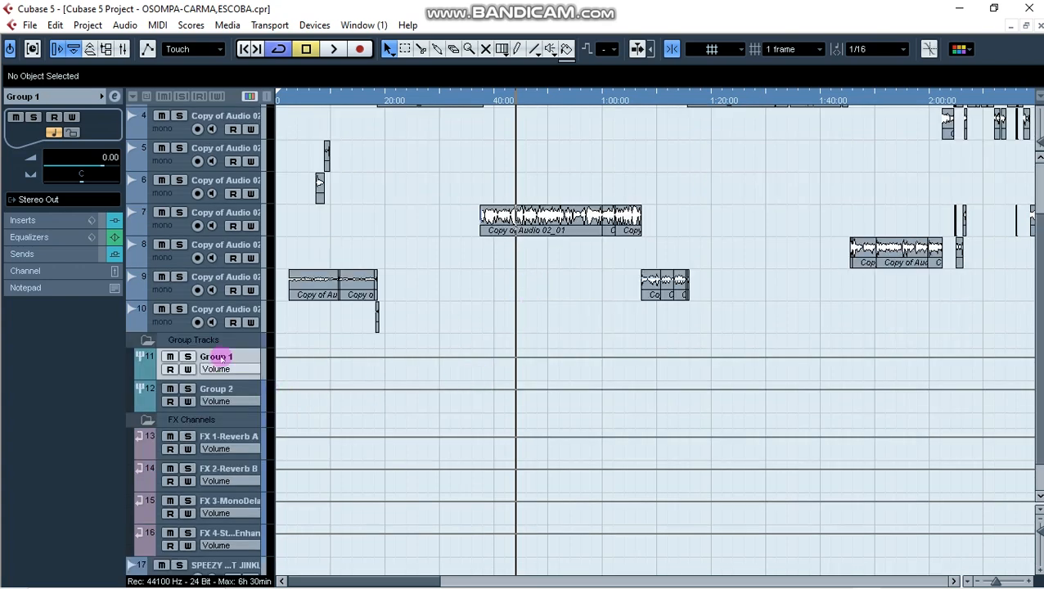
double_click(217, 357)
left_click(308, 353)
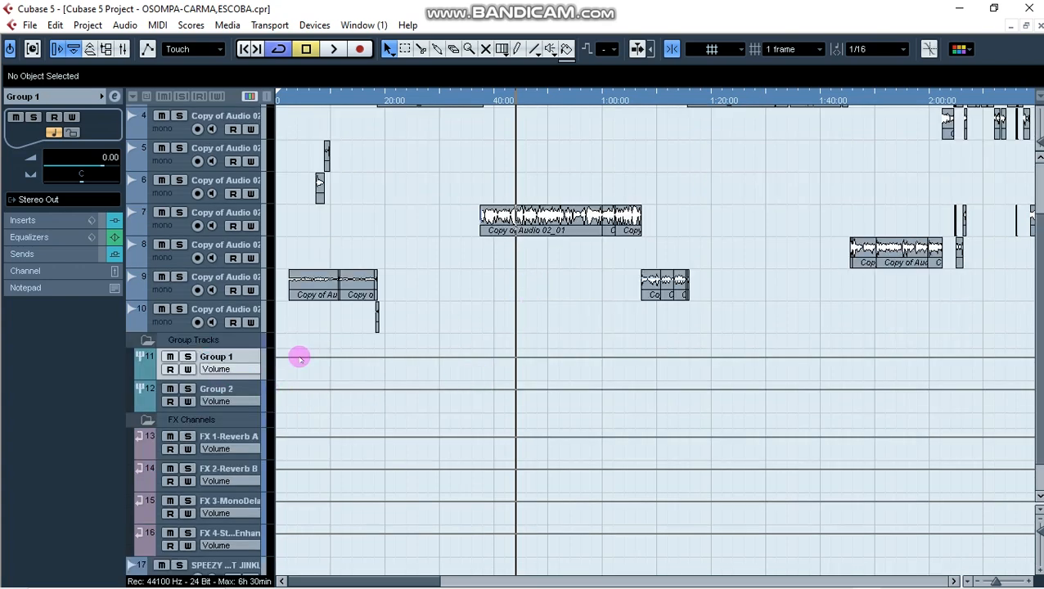
scroll(352, 346, "up", 1)
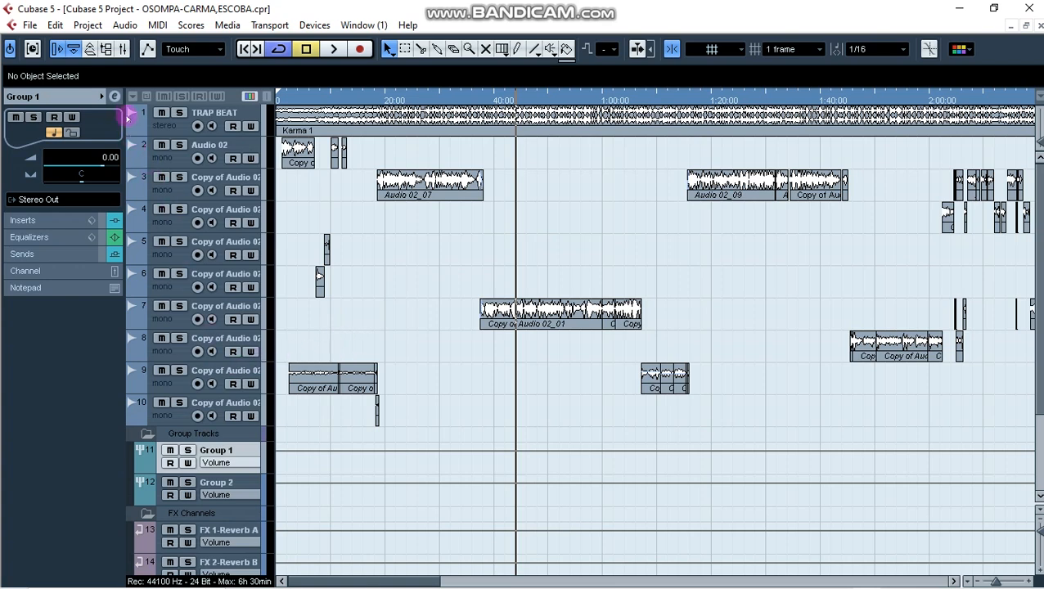
Step: Open Group 1's channel settings and turn off its Compressor, DeEsser, DeNoiser and Gate inserts
left_click(114, 97)
left_click_drag(394, 220, 275, 144)
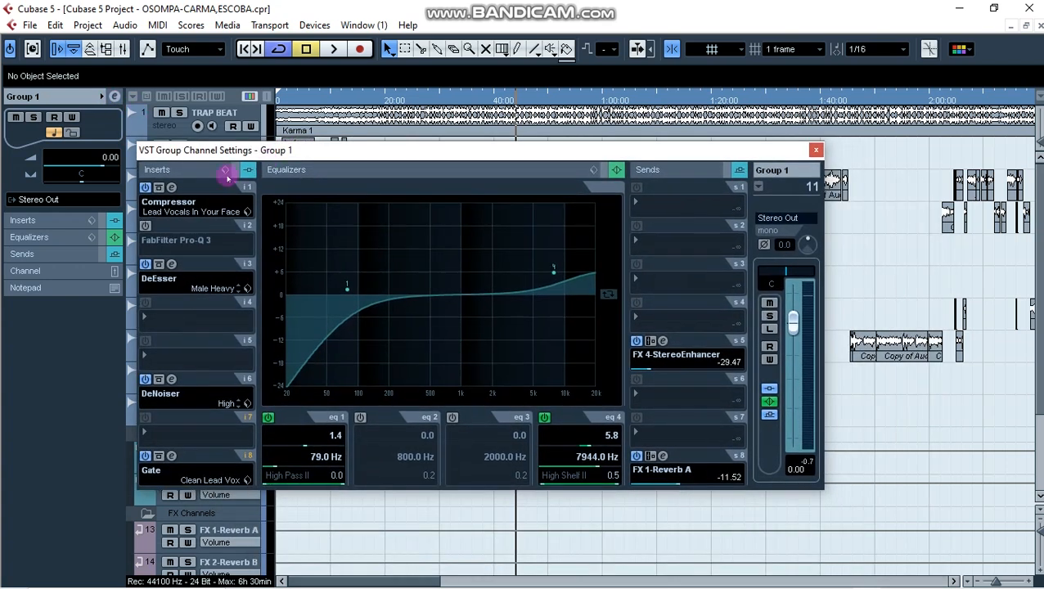
left_click(145, 188)
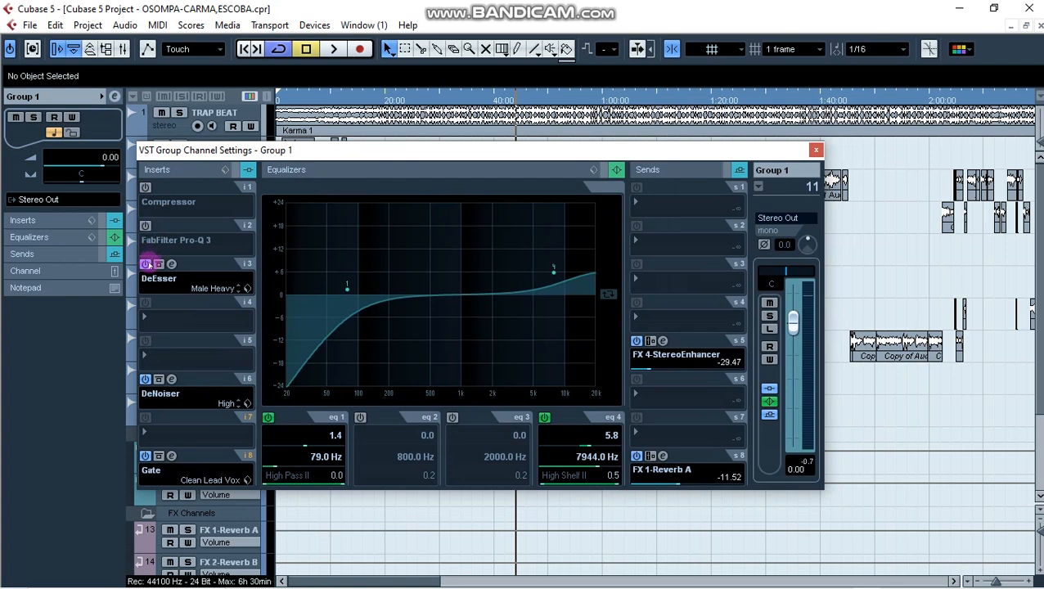
left_click(146, 264)
left_click(145, 380)
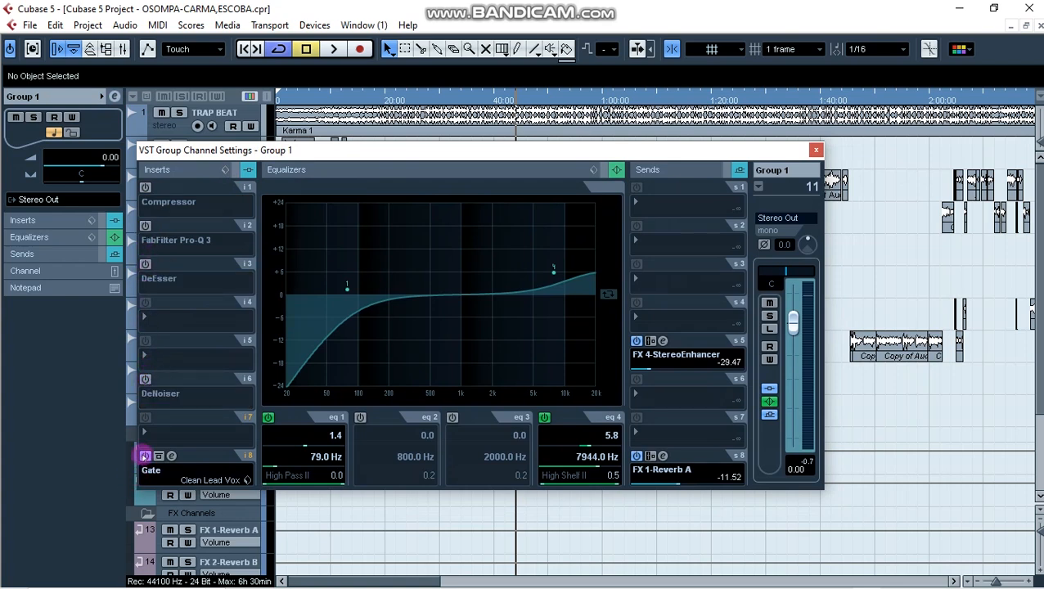
left_click(145, 456)
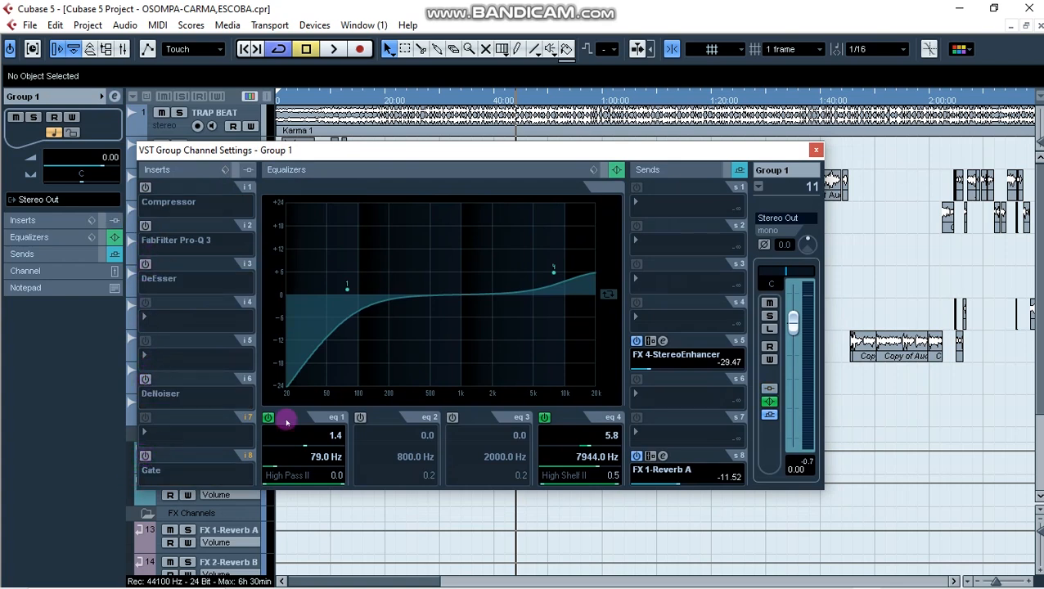
Step: Turn off Group 1's EQ bands 1 and 4 and its FX 4-StereoEnhancer and FX 1-Reverb A sends, and close the channel settings
left_click(545, 419)
left_click(268, 418)
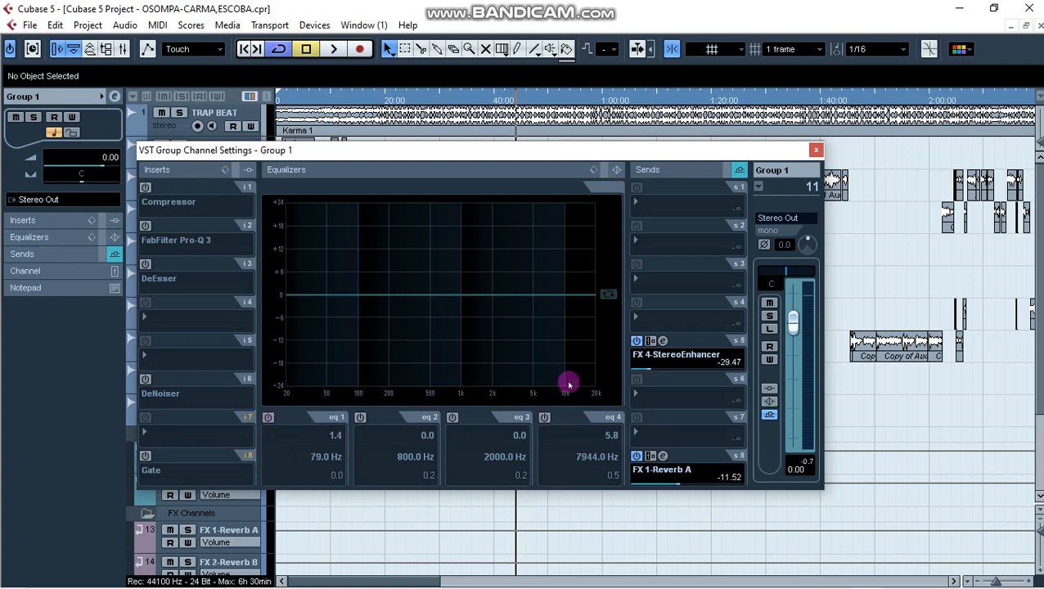
left_click(637, 340)
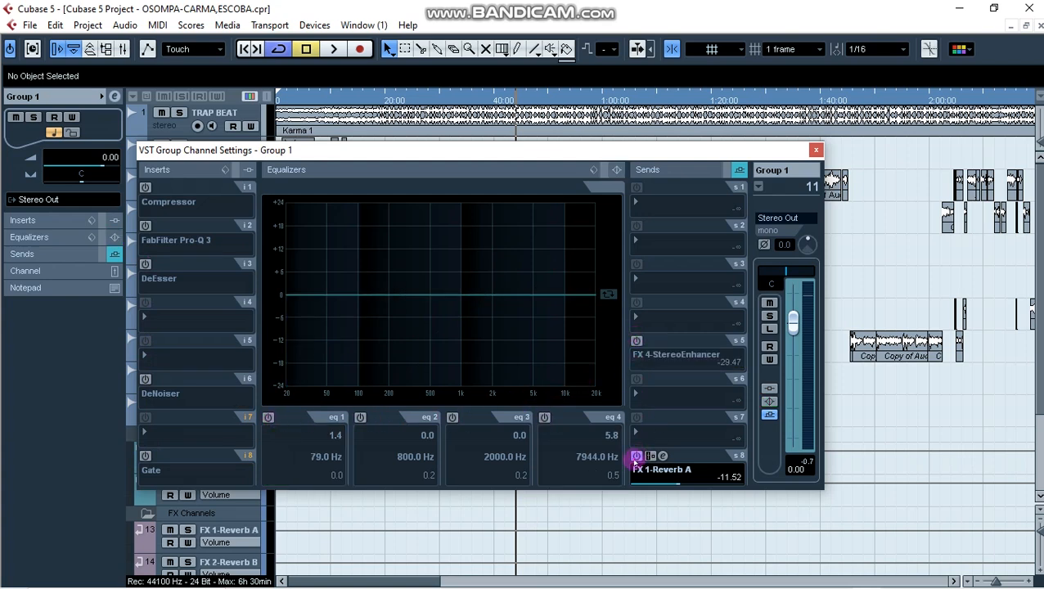
left_click(637, 456)
left_click(816, 150)
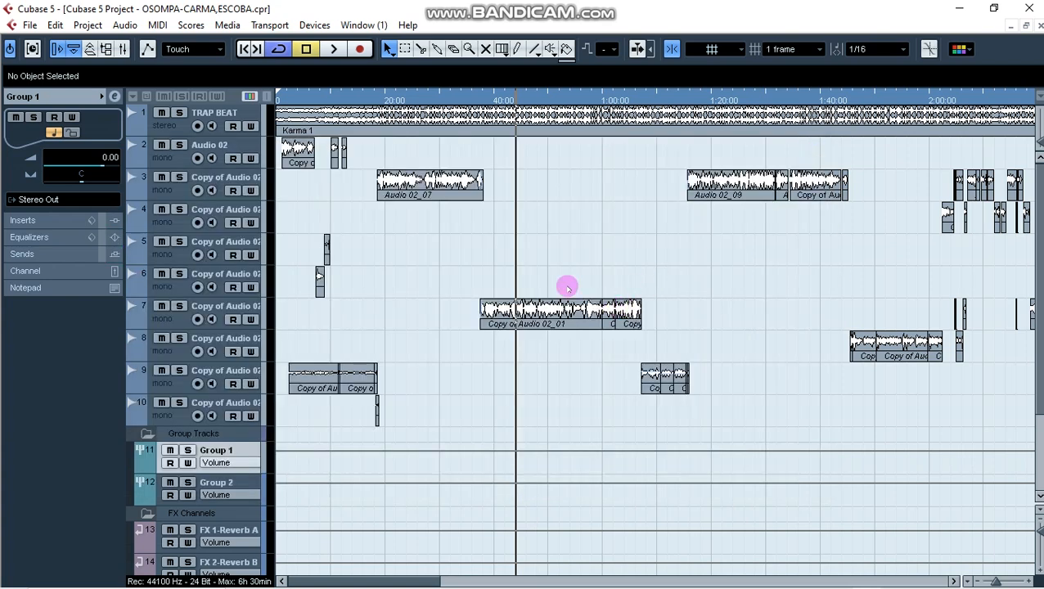
Step: Set the locators around the long vocal clips on track 7 and place the playhead at the start of that range
left_click_drag(624, 275, 493, 349)
key("p")
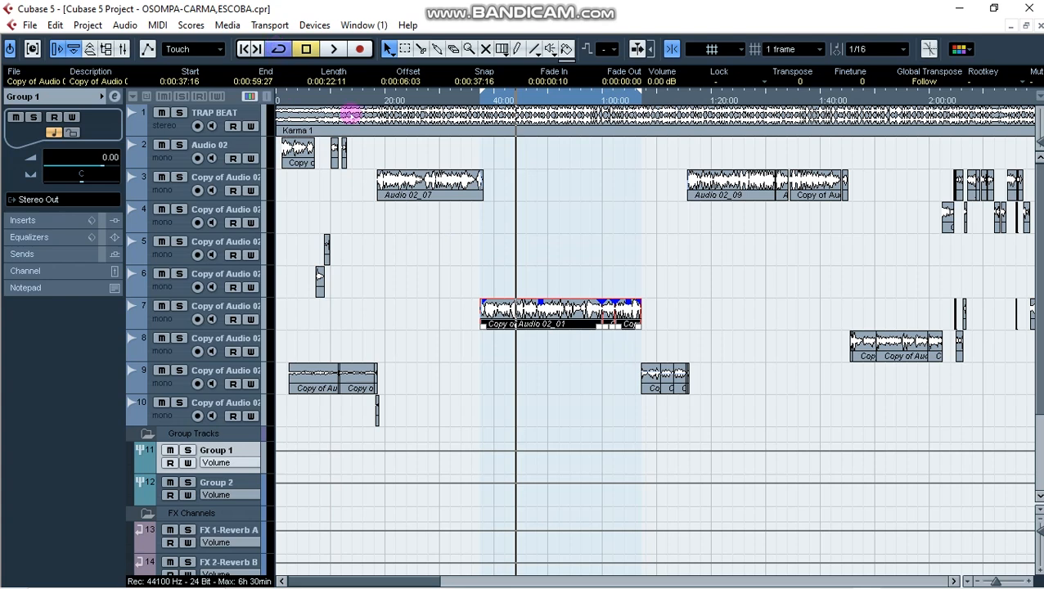
left_click(483, 104)
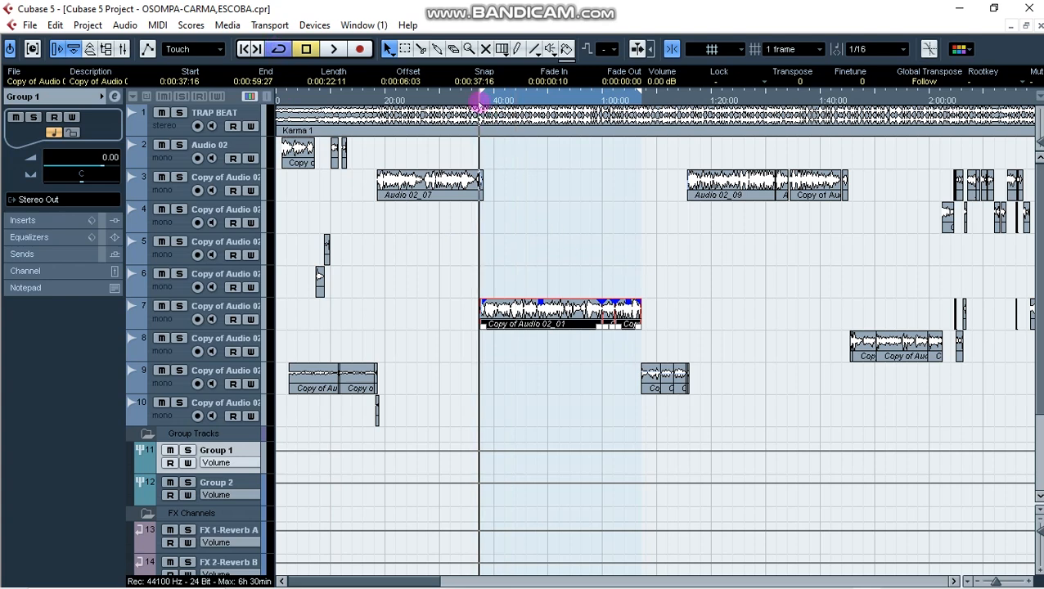
Step: Check the inserts in track 7's channel settings, close them and deselect the vocal clips
left_click(229, 306)
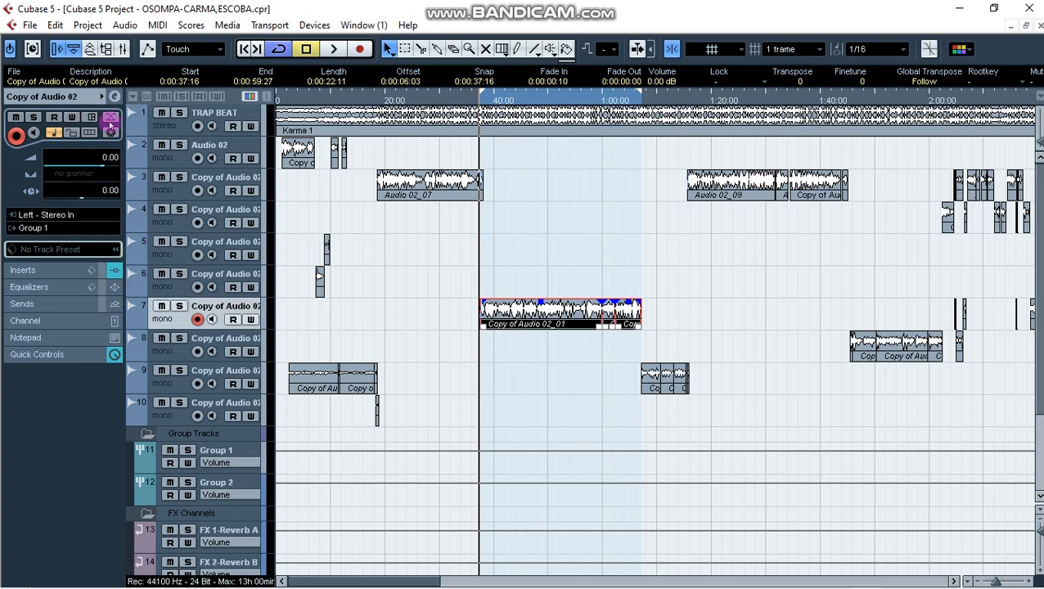
left_click(116, 97)
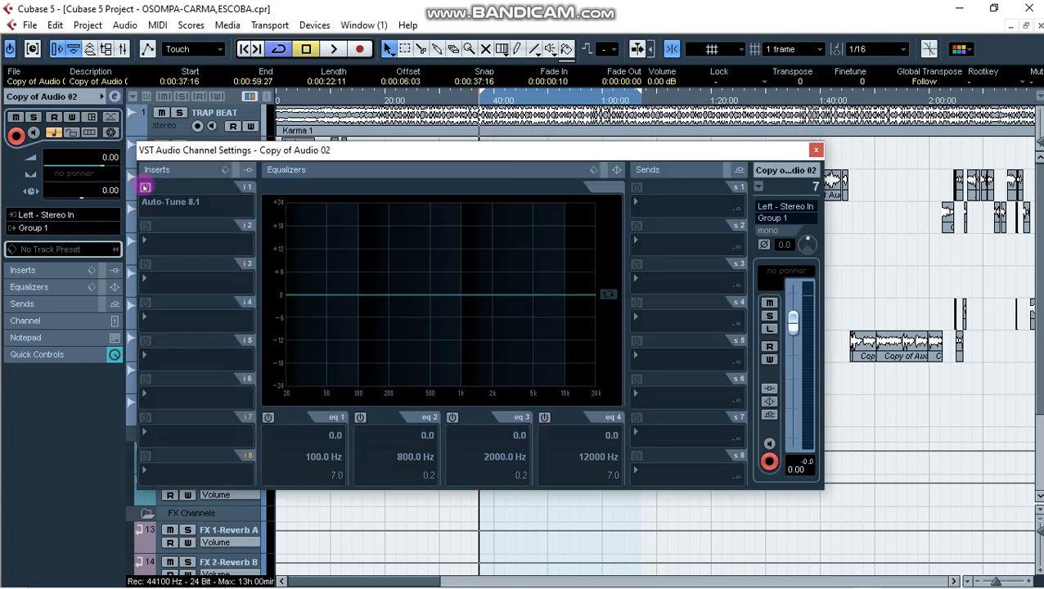
left_click(816, 152)
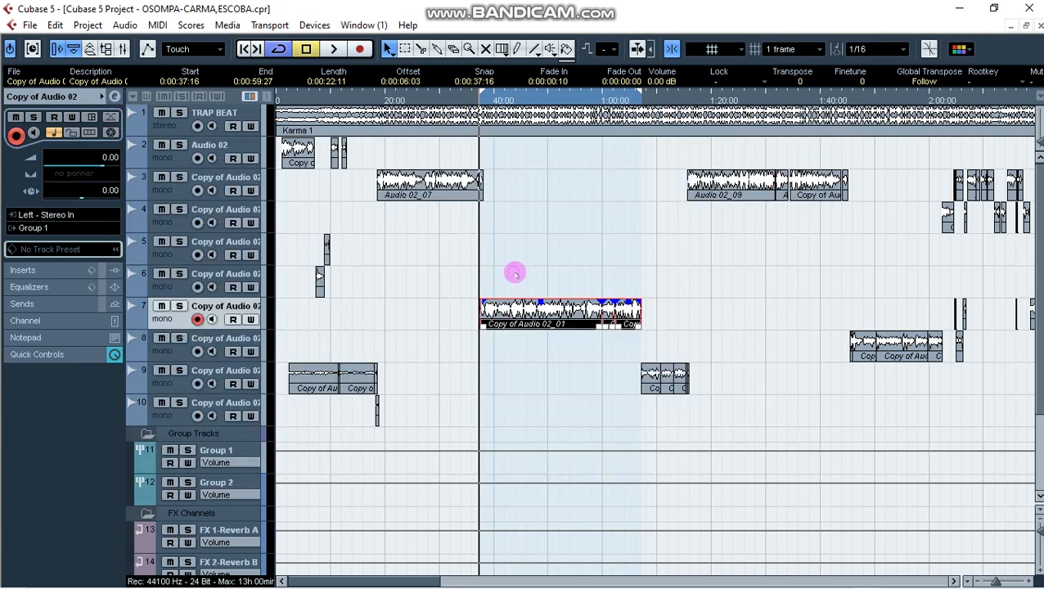
left_click(462, 259)
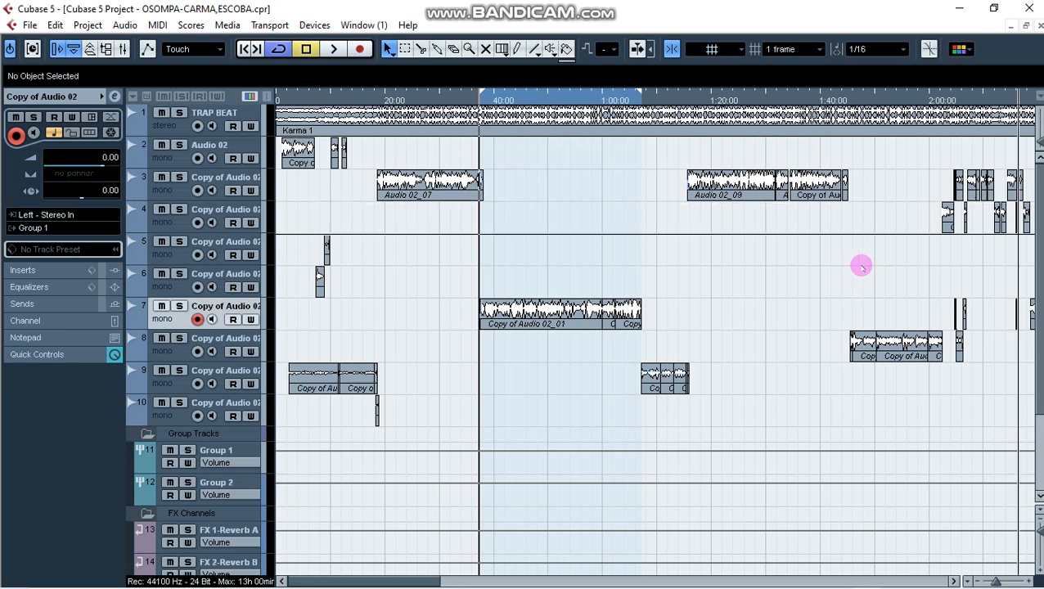
Step: Play the looped vocal section, mute the TRAP BEAT track and listen to the vocals alone
key("space")
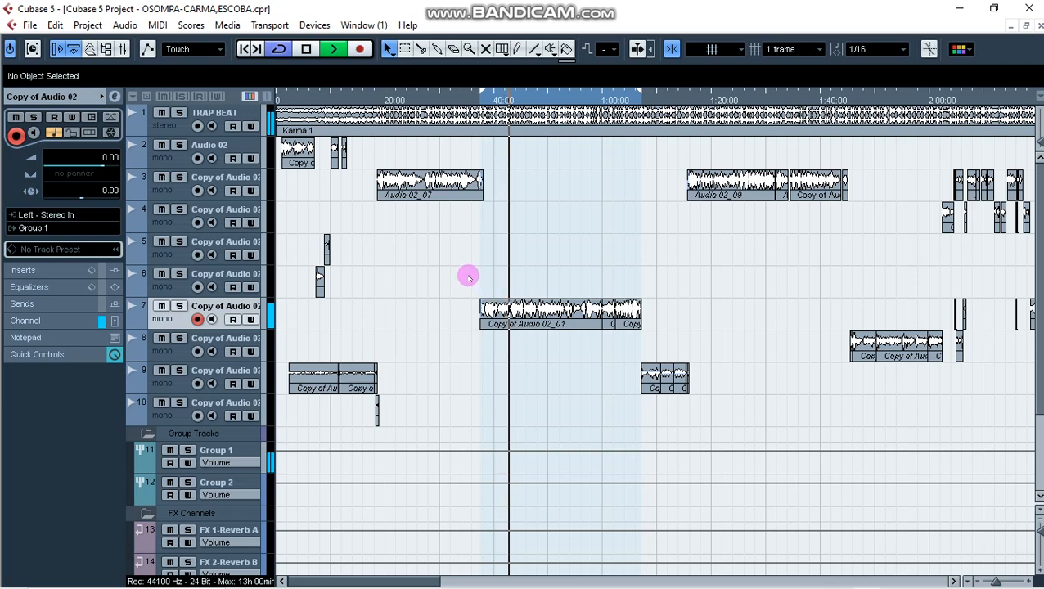
key("space")
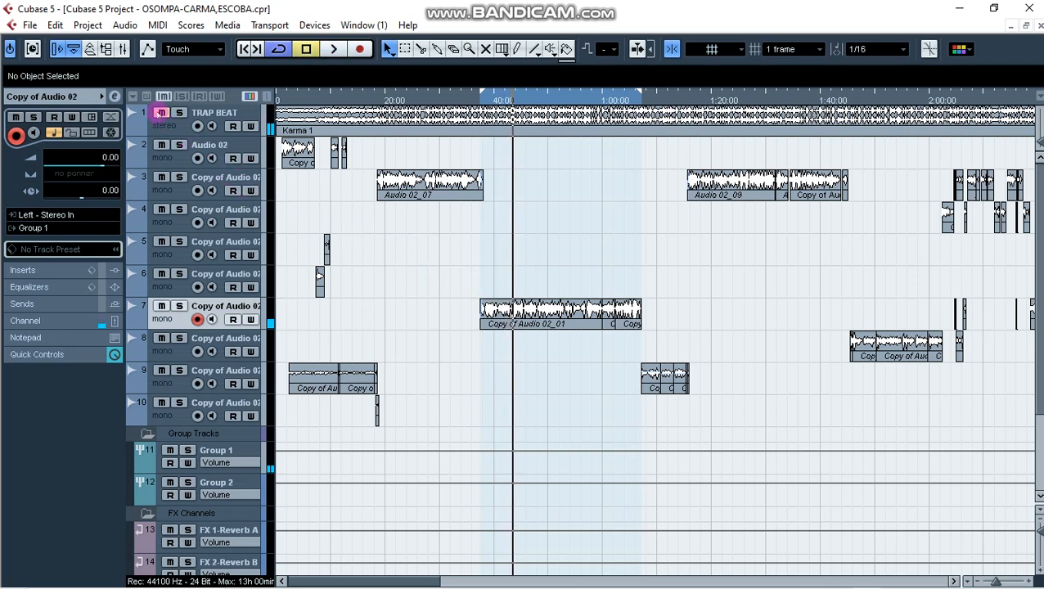
key("space")
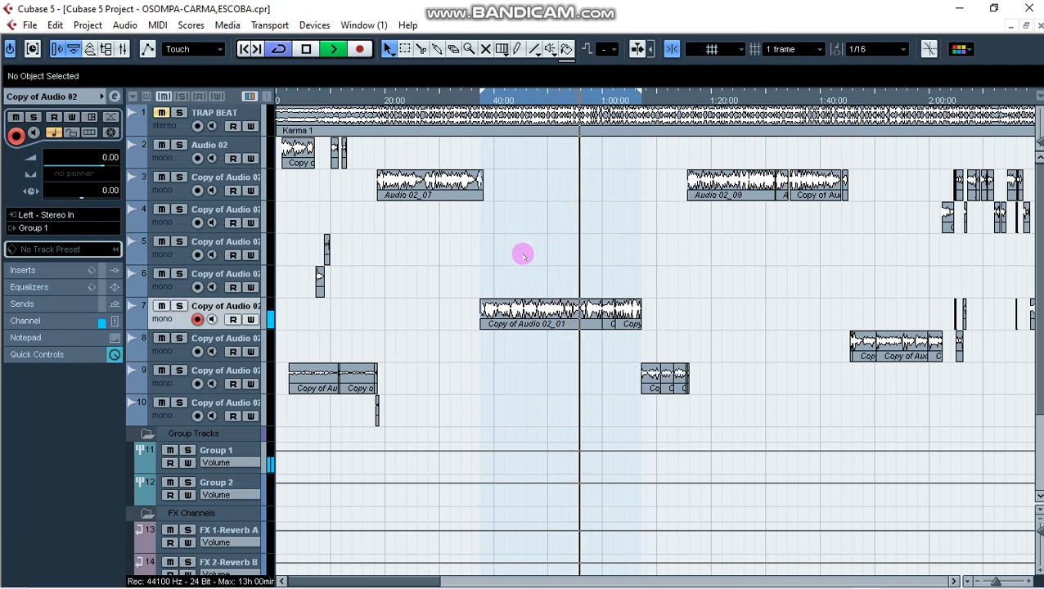
key("space")
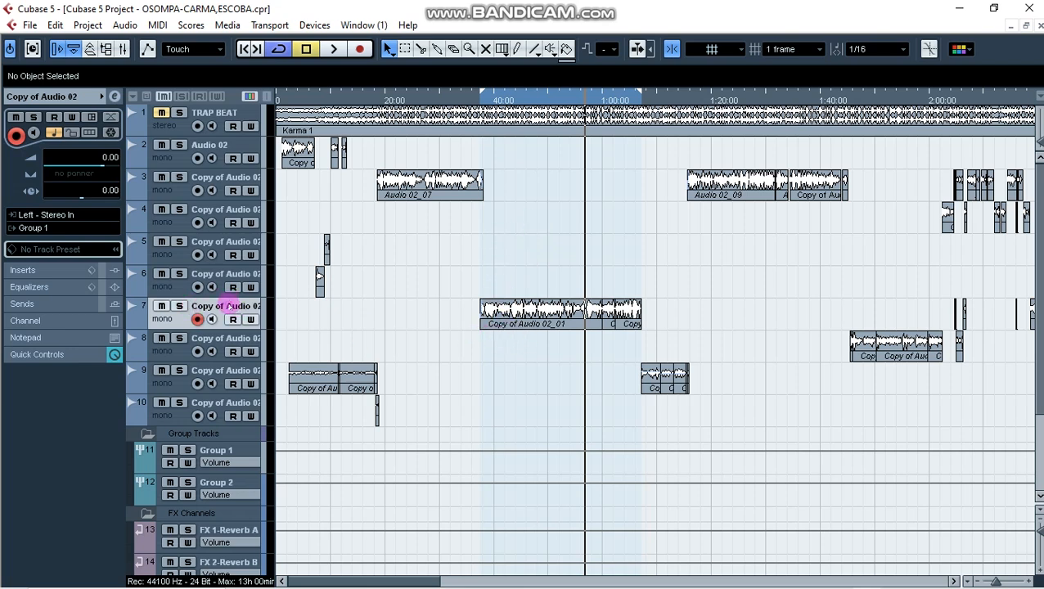
left_click(218, 274)
left_click(224, 243)
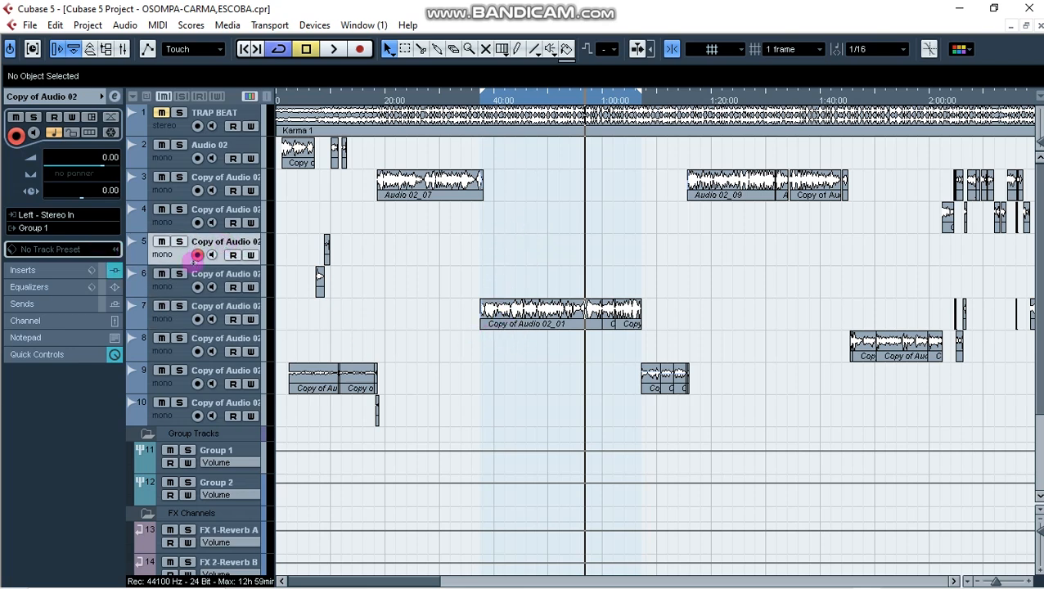
left_click(220, 450)
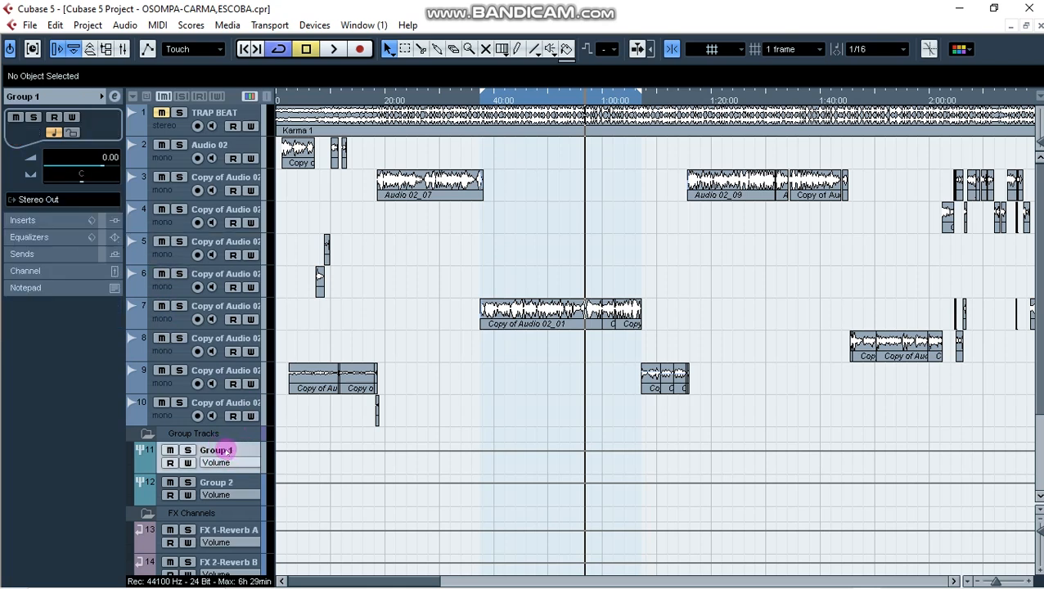
left_click(237, 309)
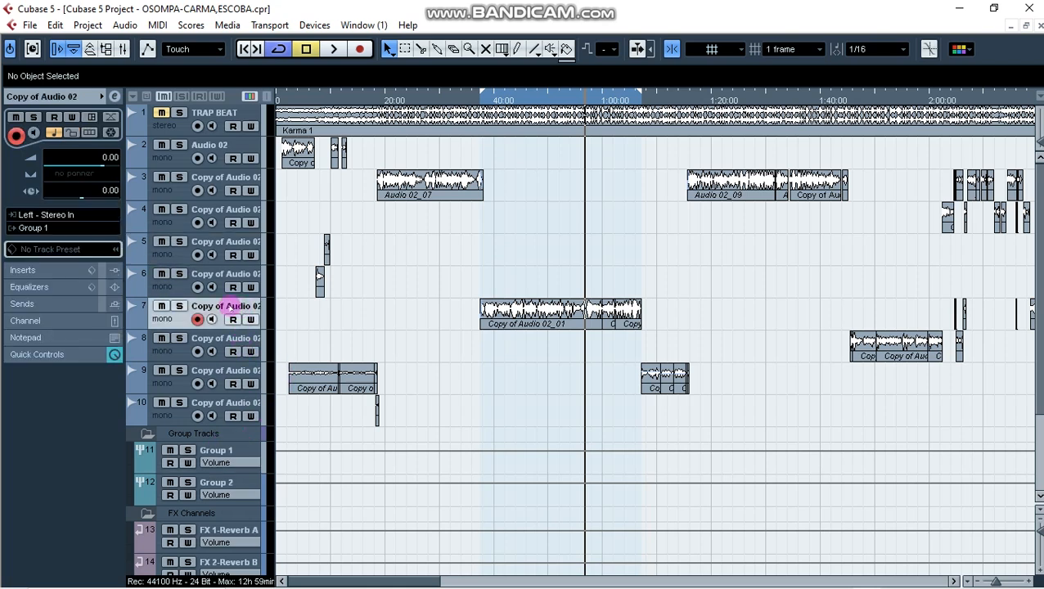
Step: Turn on Group 1's Compressor insert, open its editor and close the group's channel settings
left_click(229, 453)
left_click(113, 97)
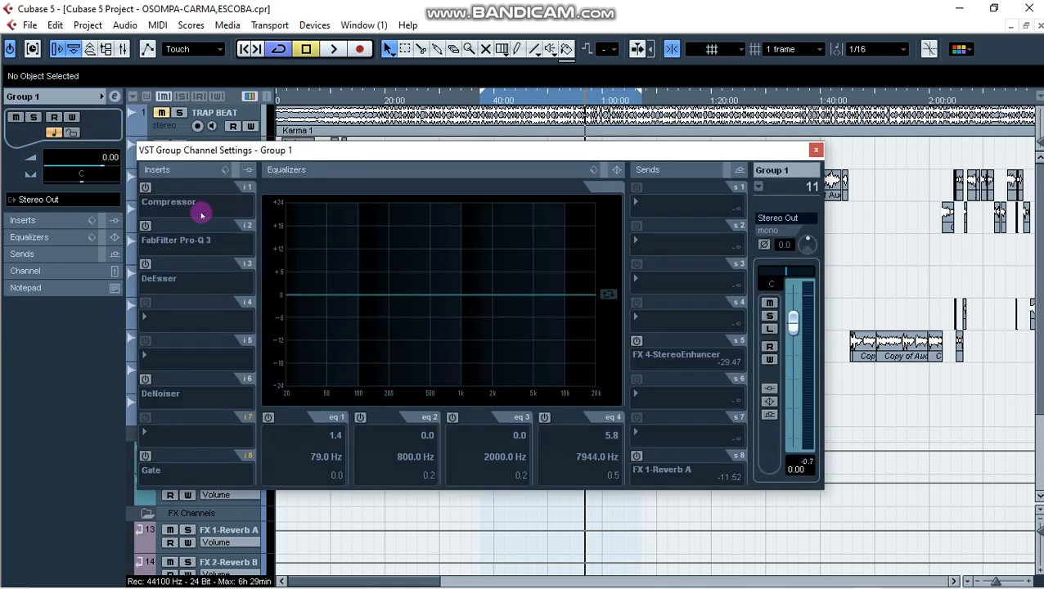
left_click(171, 188)
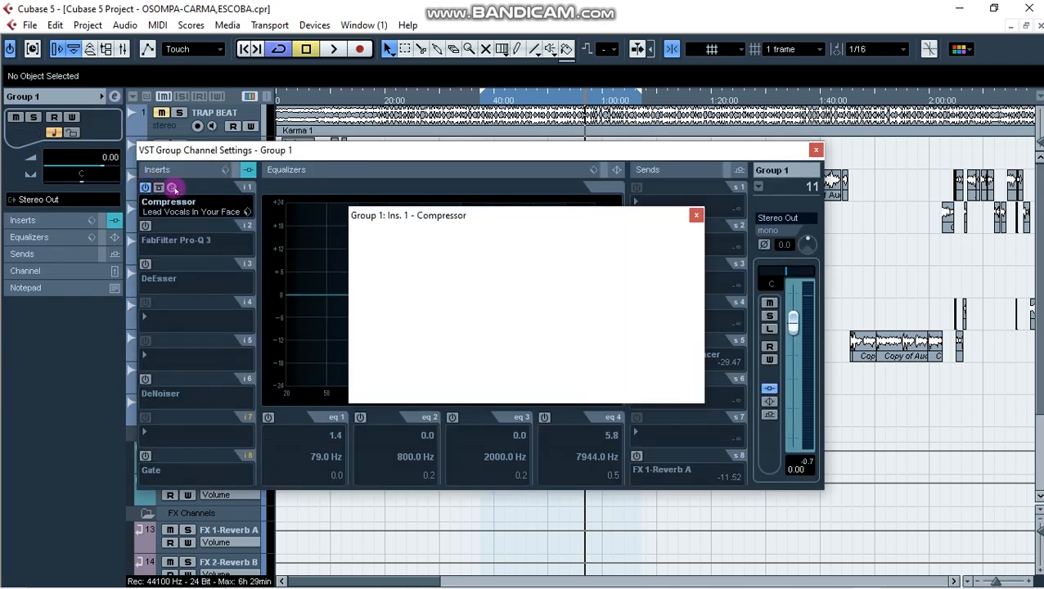
left_click_drag(470, 223, 446, 234)
left_click(815, 150)
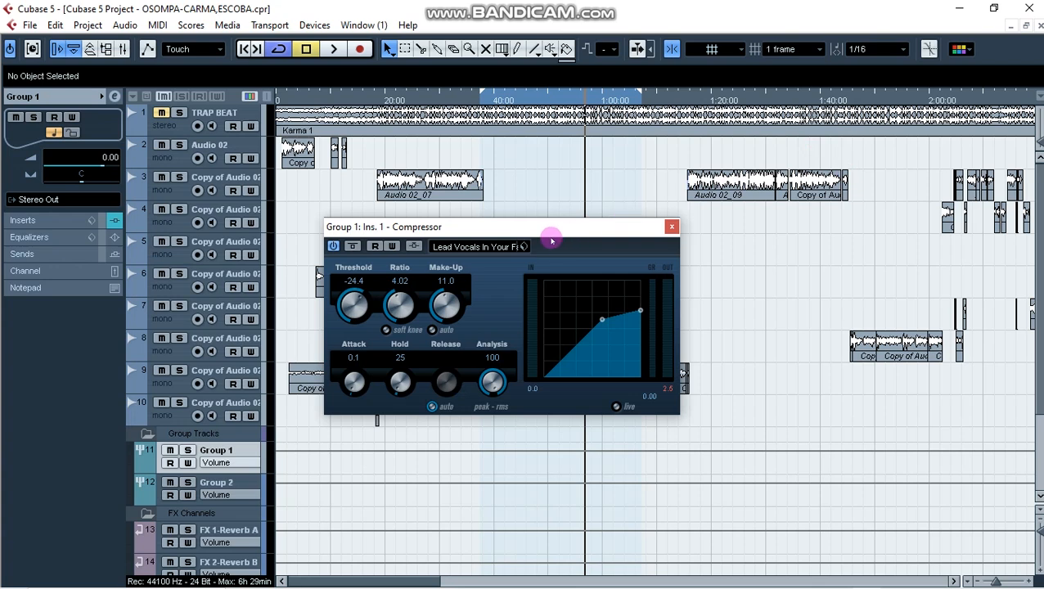
Step: Return the playhead to the start of the loop range and move the Compressor window clear of the track 7 vocal clips
left_click_drag(540, 232, 592, 239)
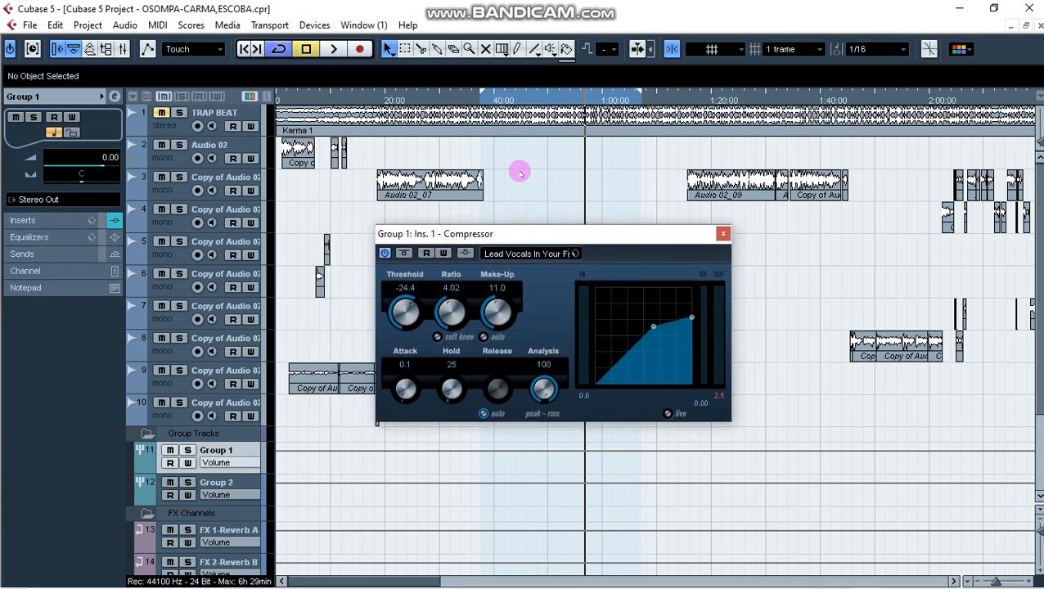
left_click(483, 100)
left_click_drag(518, 234, 524, 241)
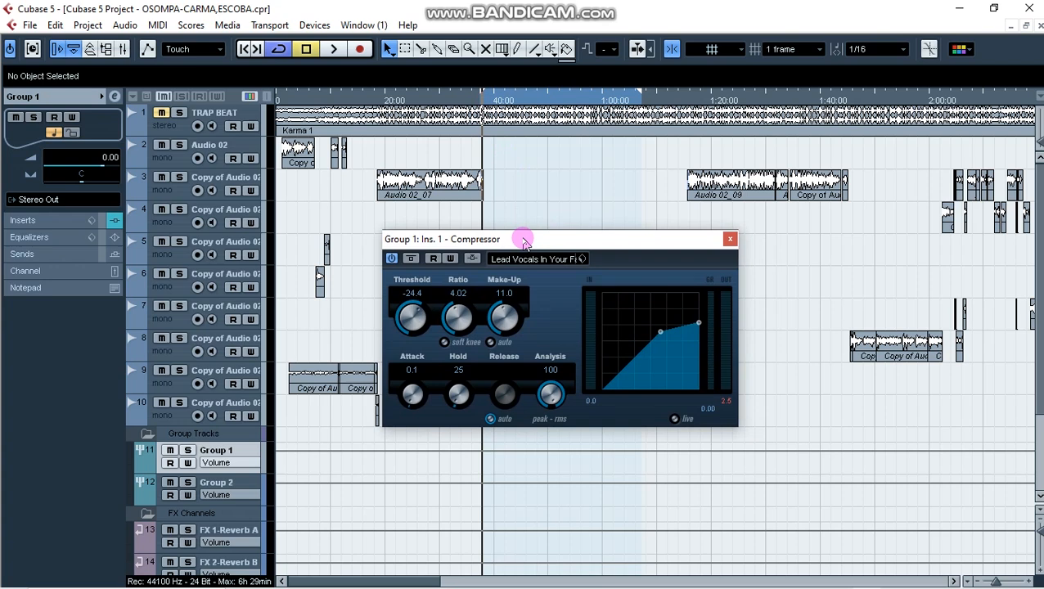
left_click_drag(523, 243, 290, 228)
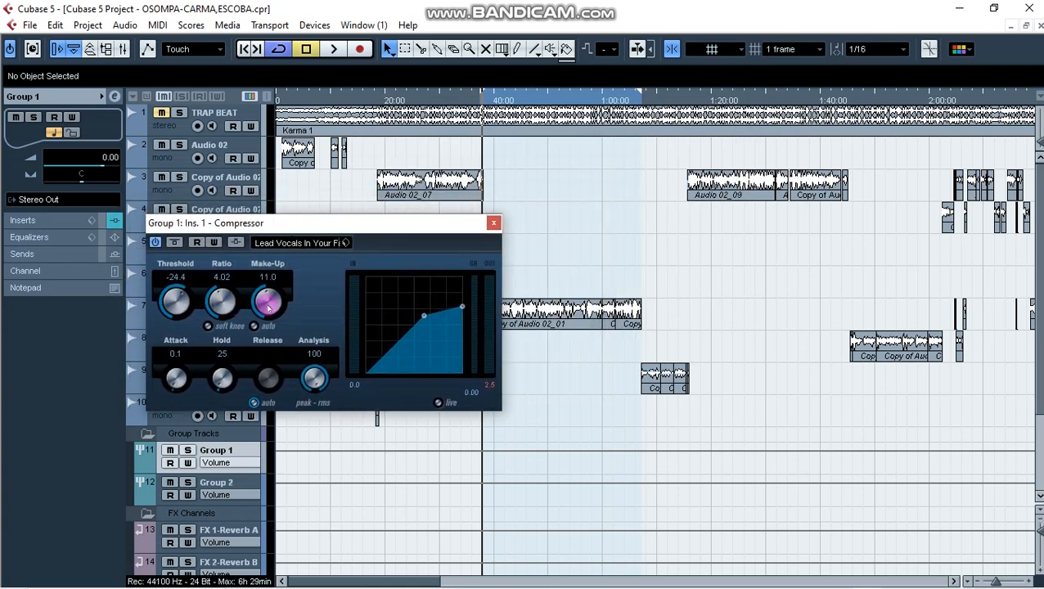
left_click_drag(310, 227, 344, 142)
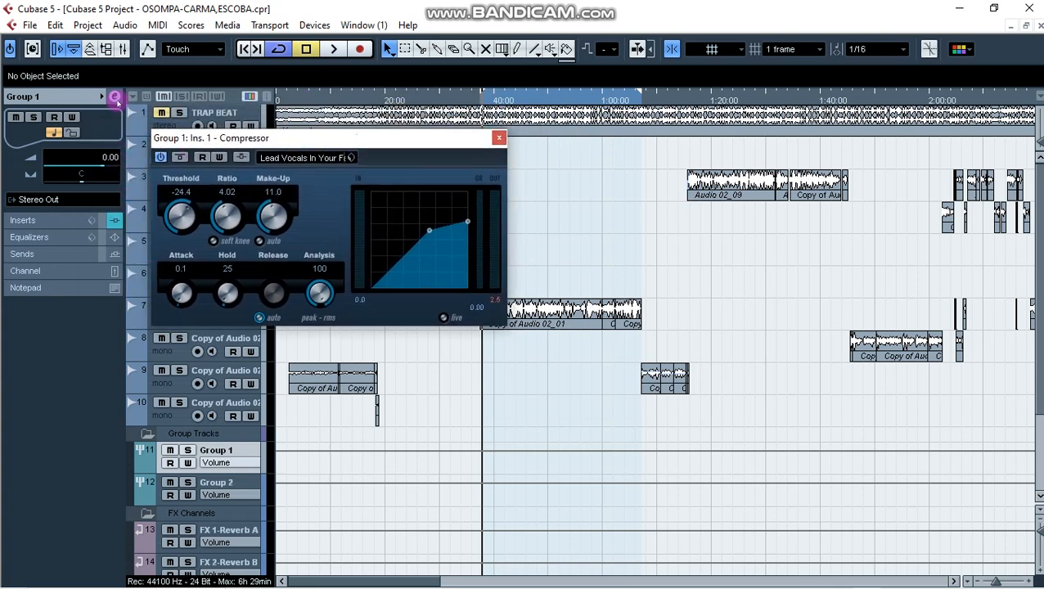
Step: Check Group 1's channel settings, close them and play the vocal loop through the Compressor
left_click(114, 97)
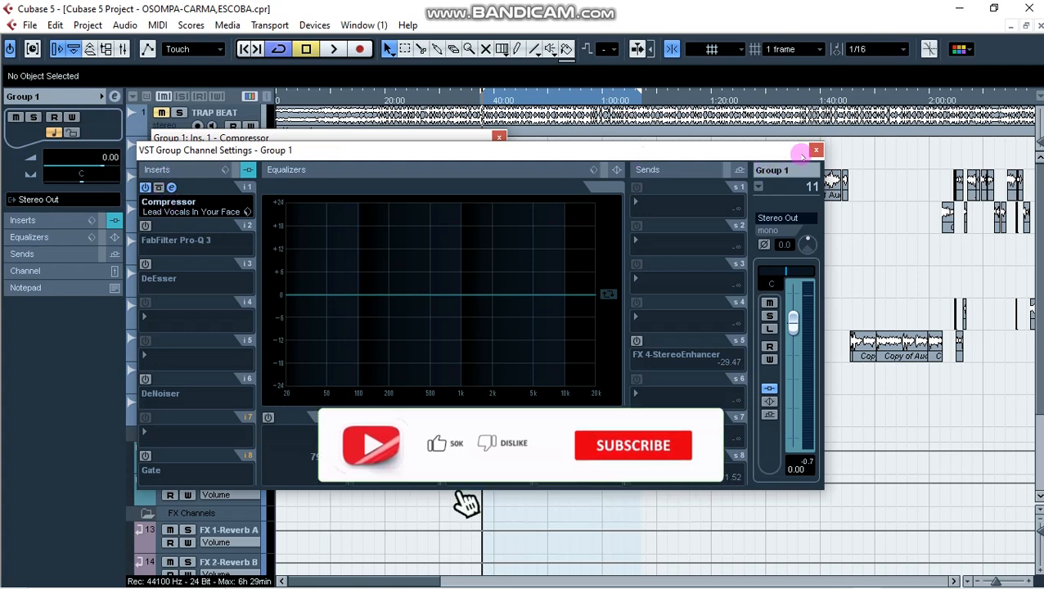
left_click(815, 150)
left_click_drag(349, 147, 292, 207)
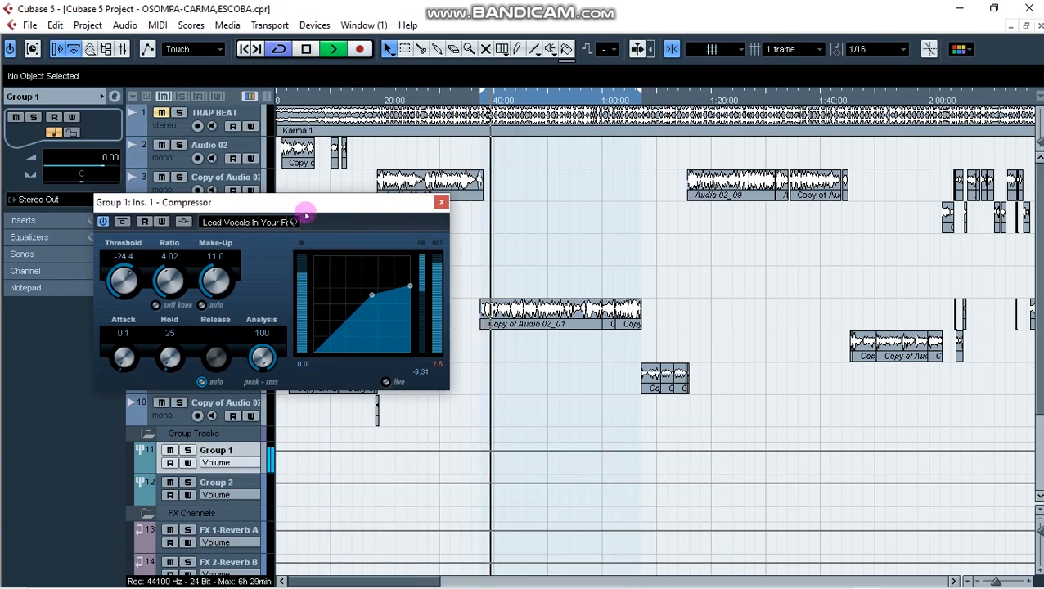
Step: Compare the vocal loop with Group 1's Compressor bypassed and active, leaving the Compressor turned on
left_click_drag(315, 204, 330, 204)
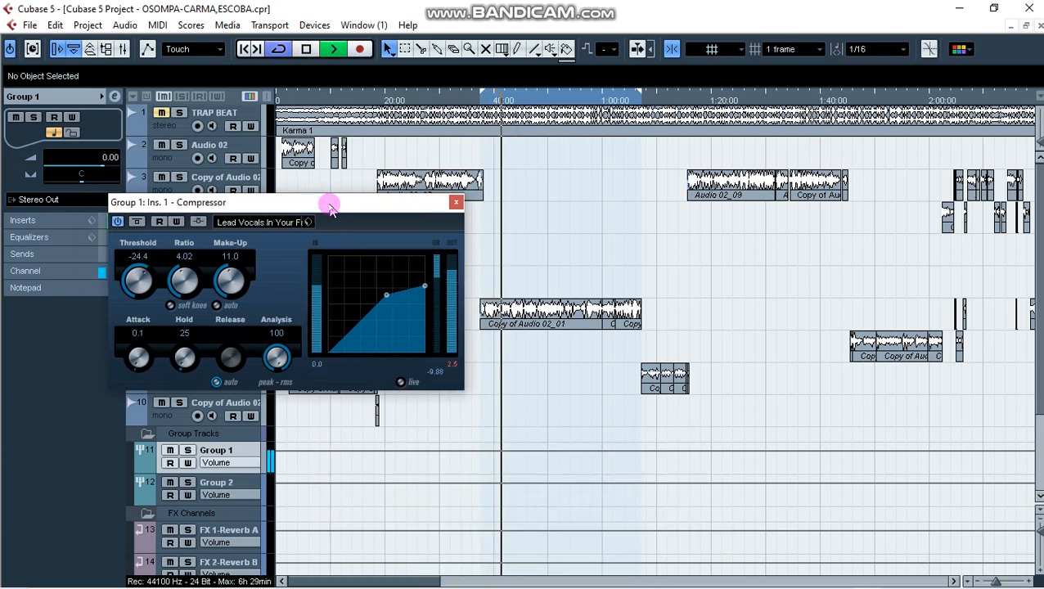
key("space")
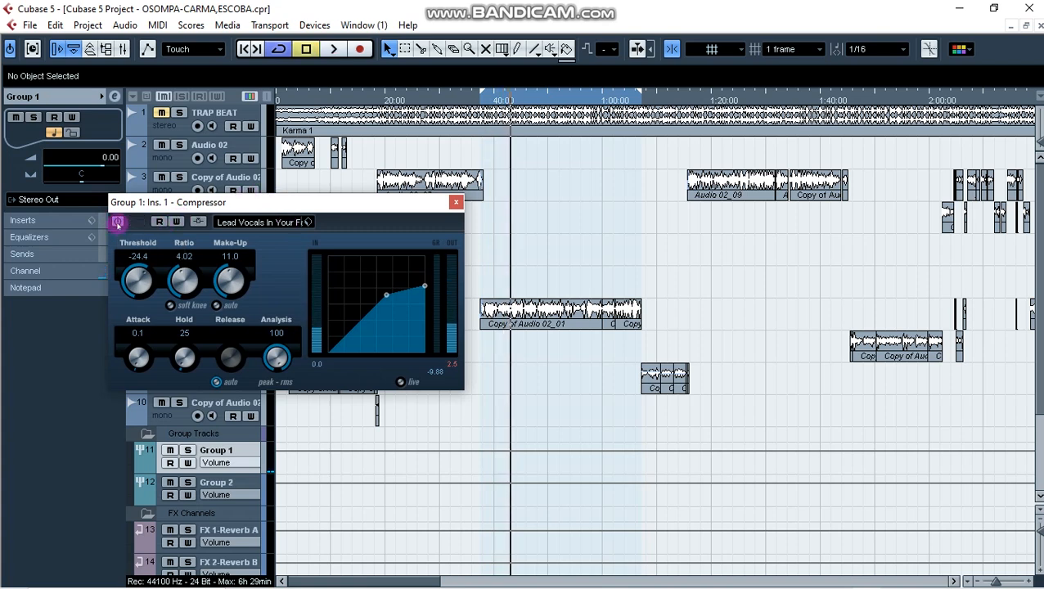
key("space")
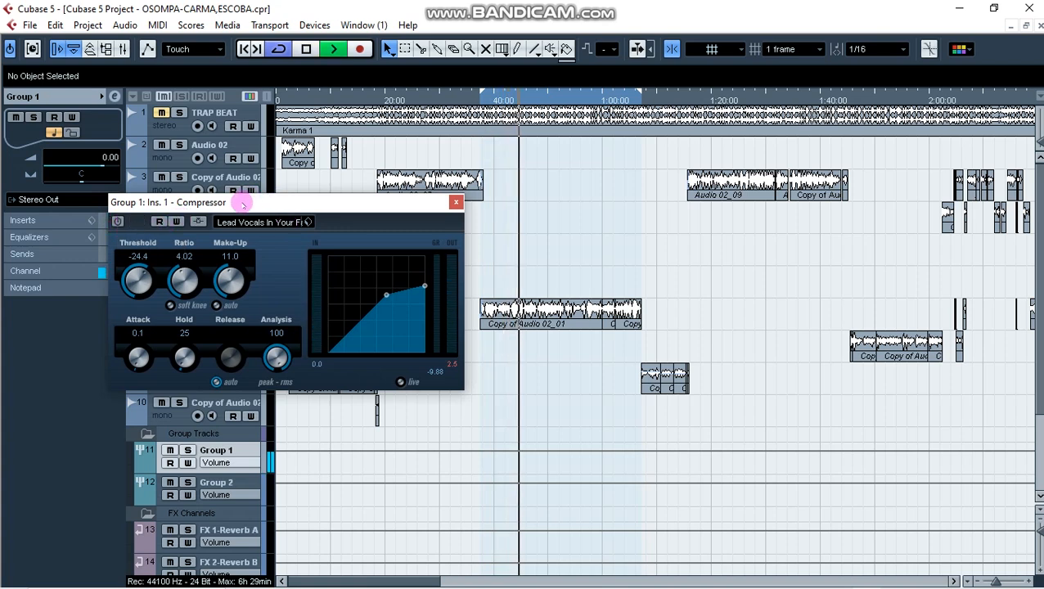
key("space")
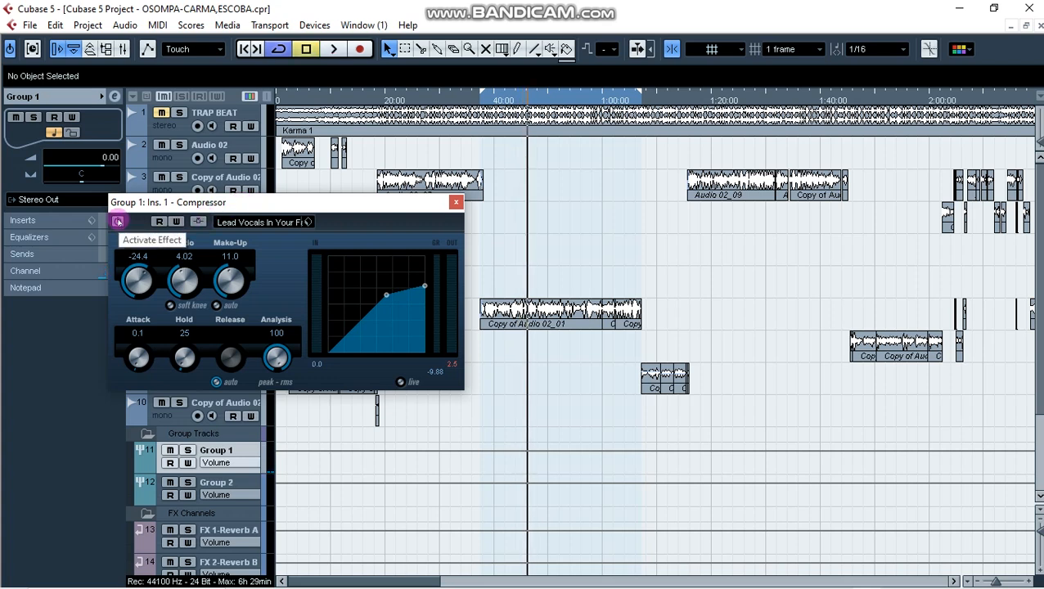
key("space")
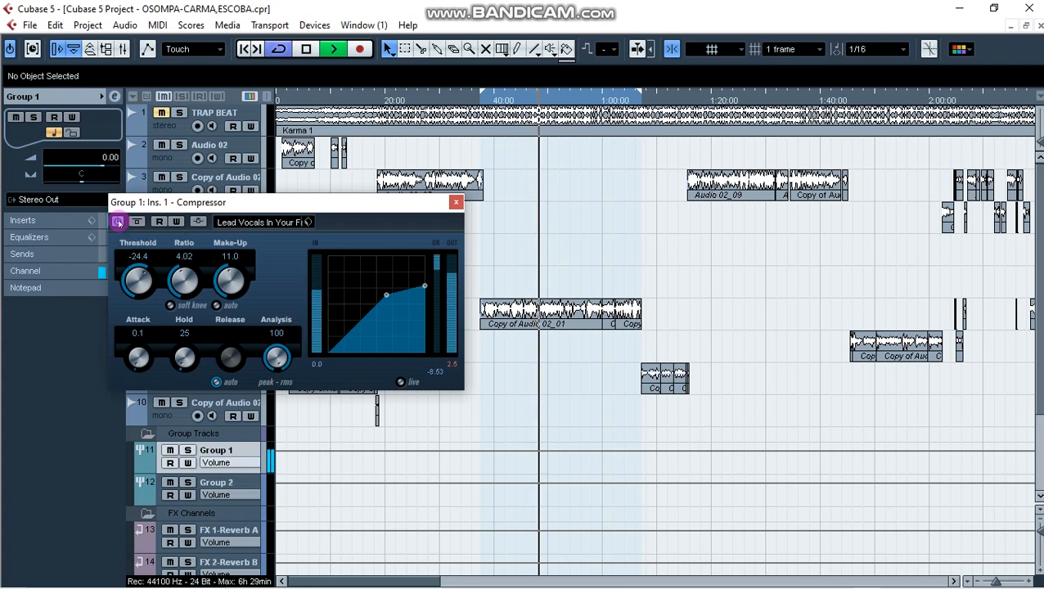
left_click(120, 222)
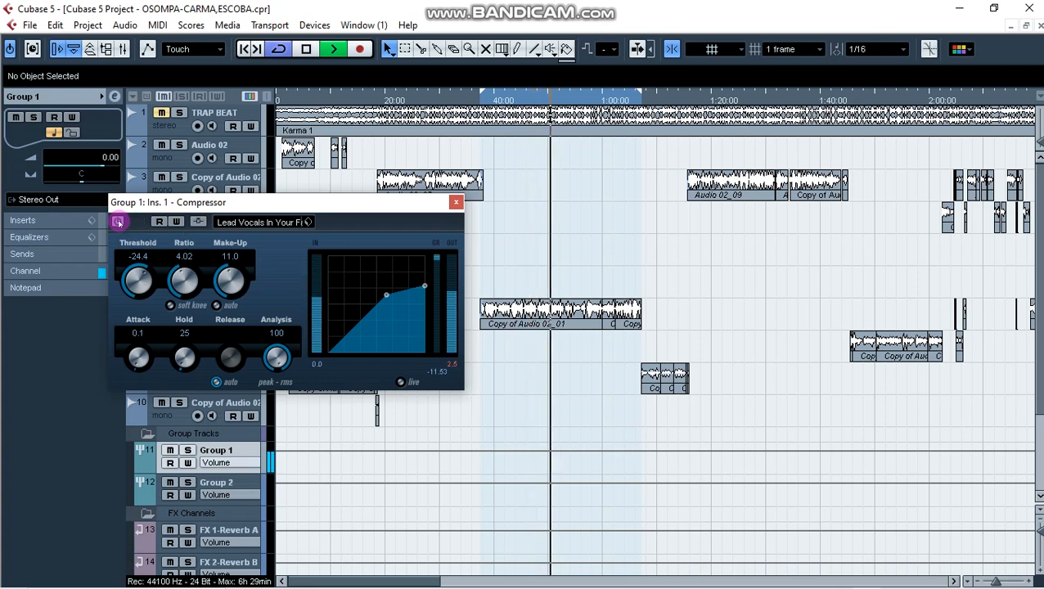
left_click(118, 222)
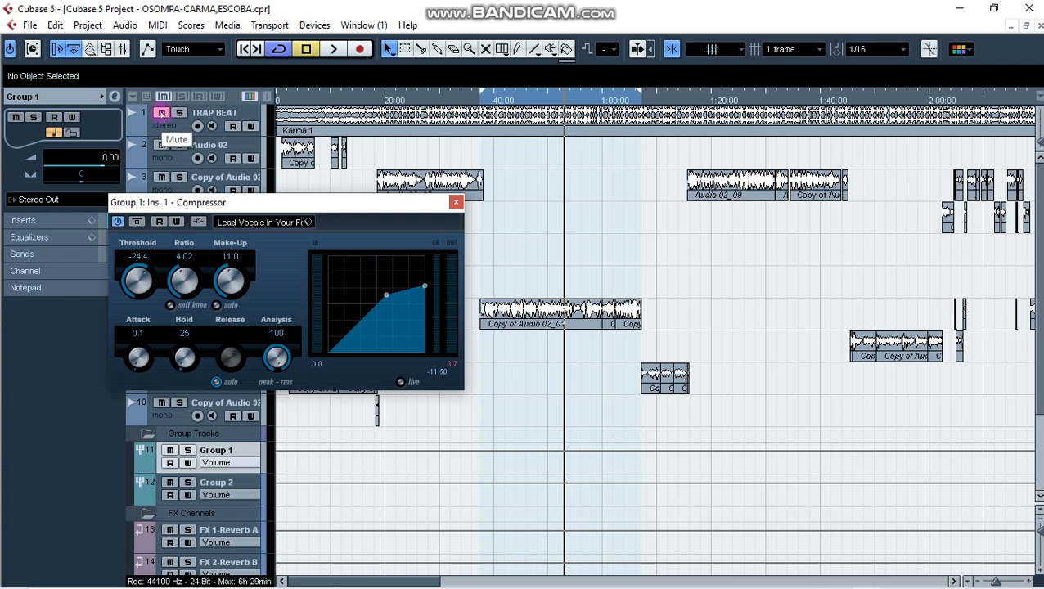
Step: Unmute the TRAP BEAT track, play the compressed vocals with the beat from the loop start, and close the Compressor editor
key("space")
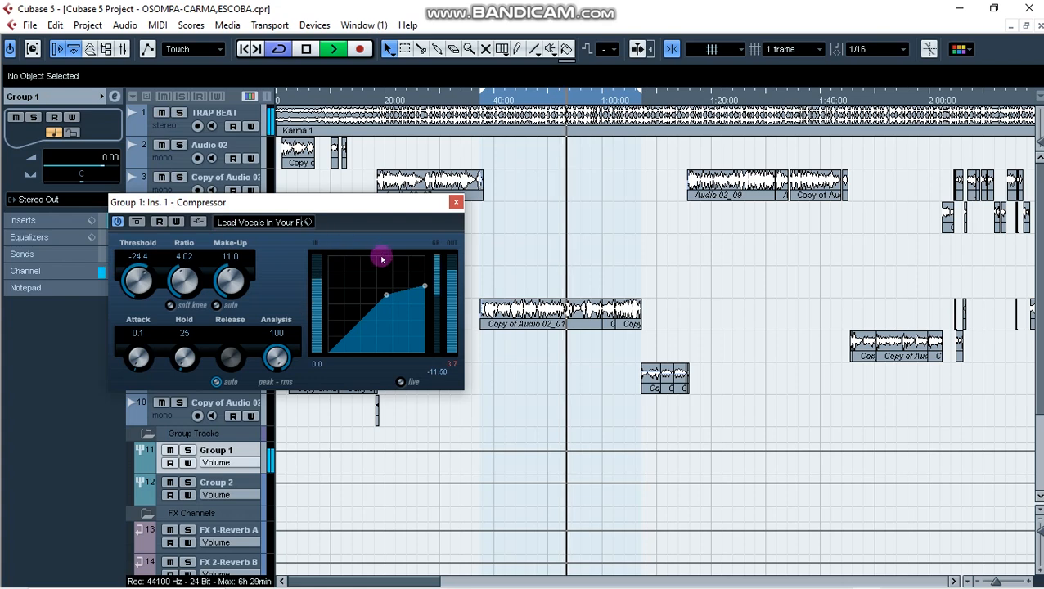
left_click(480, 98)
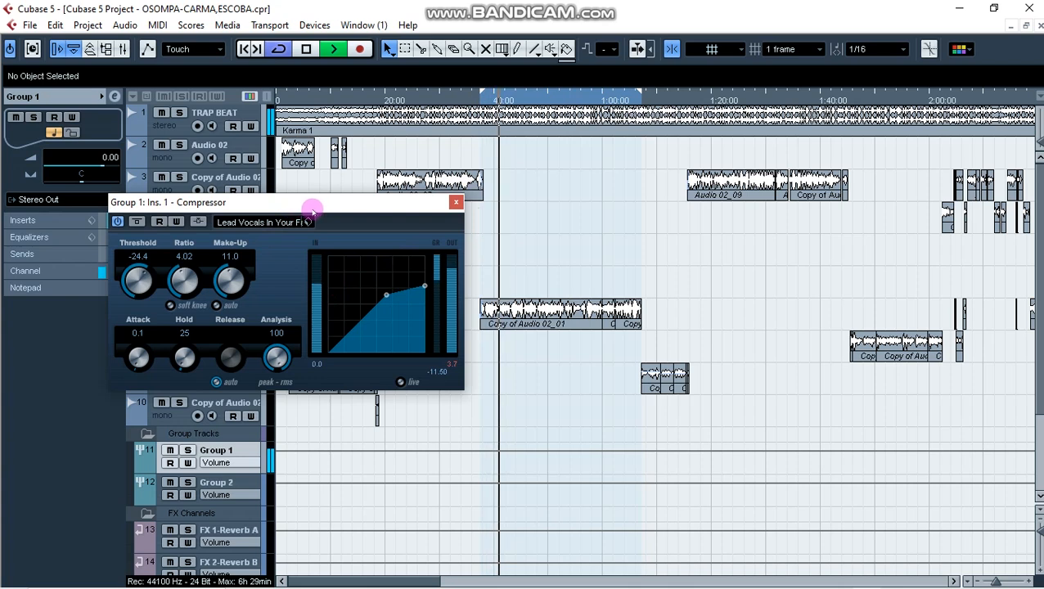
key("space")
left_click(456, 203)
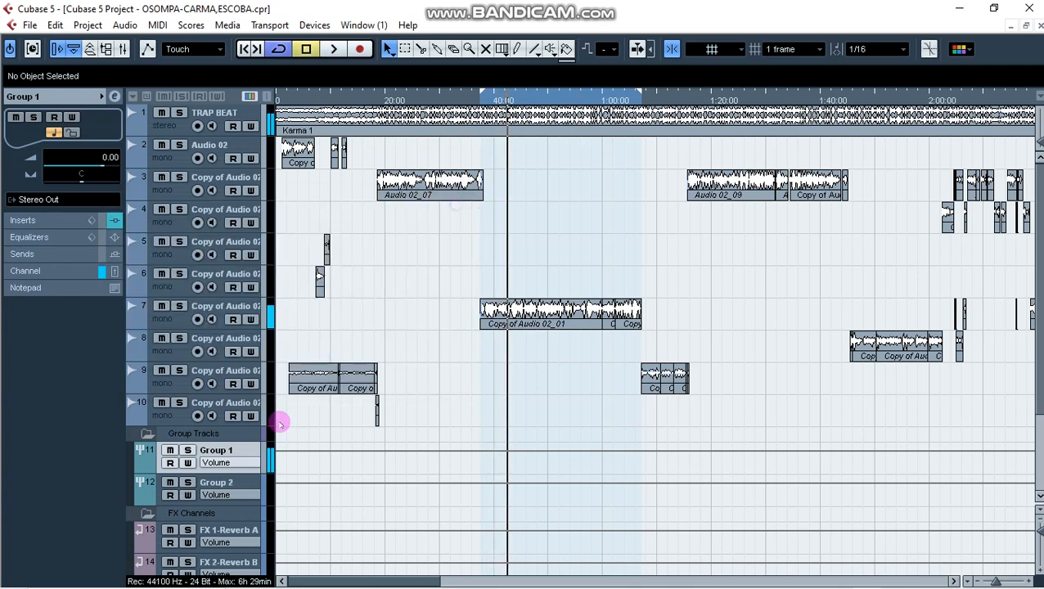
Step: Inspect the FabFilter Pro-Q 3 curve on Group 1's second insert and leave that insert bypassed
left_click(115, 97)
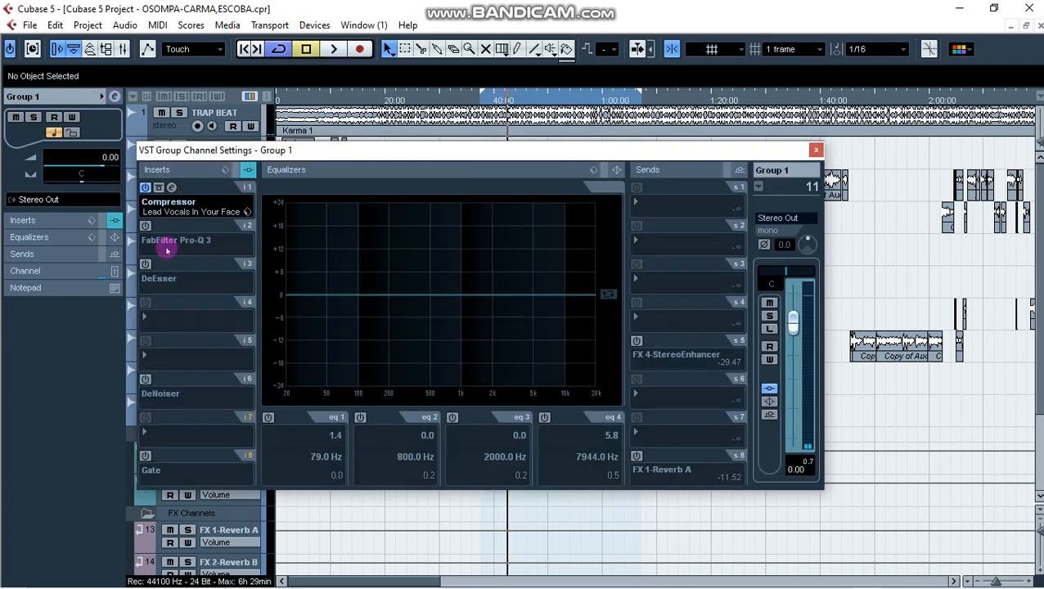
left_click(145, 226)
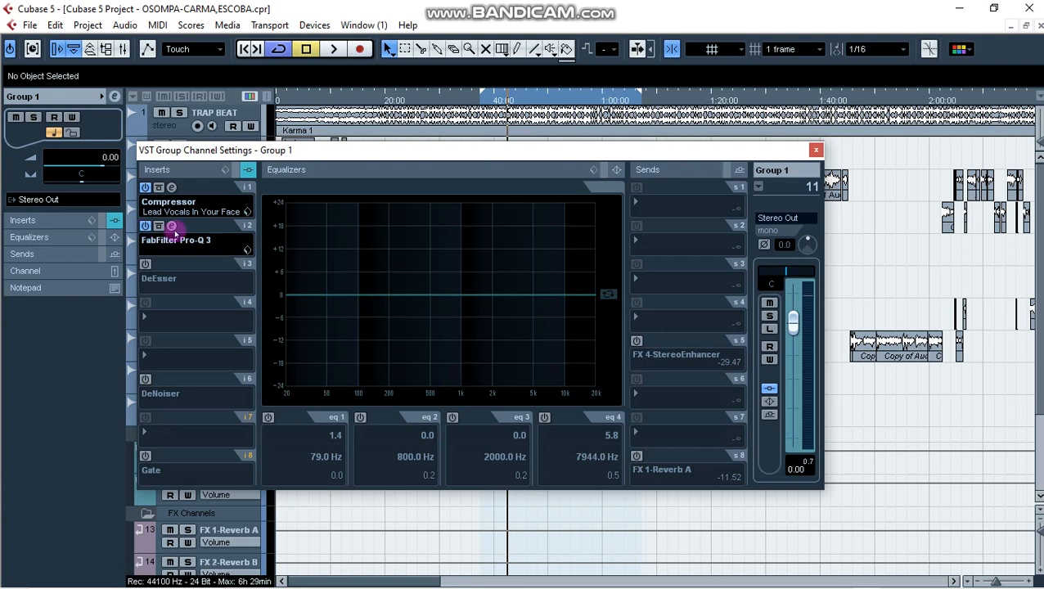
left_click(172, 227)
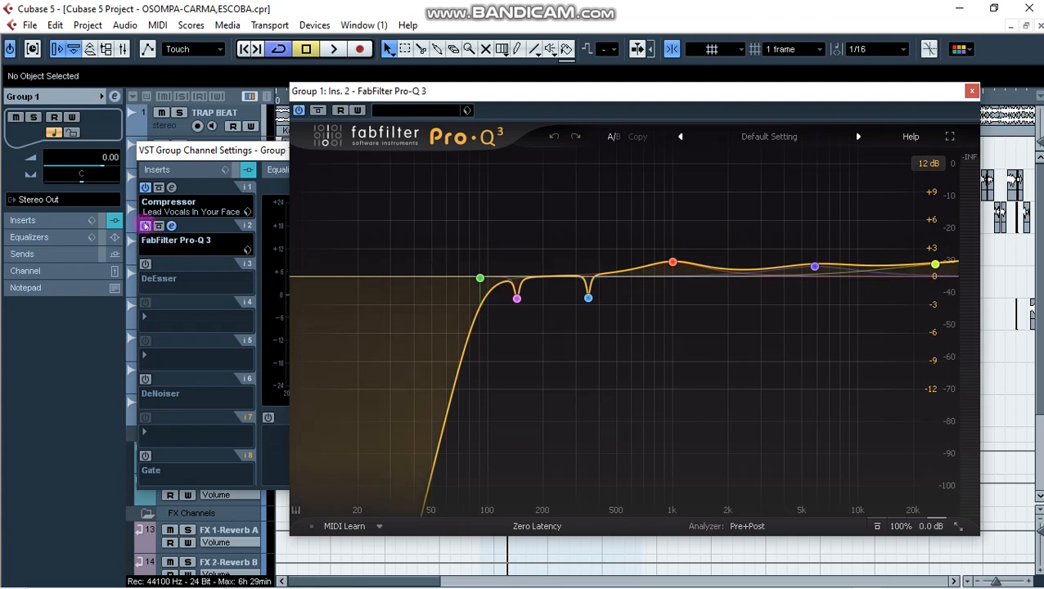
left_click(145, 226)
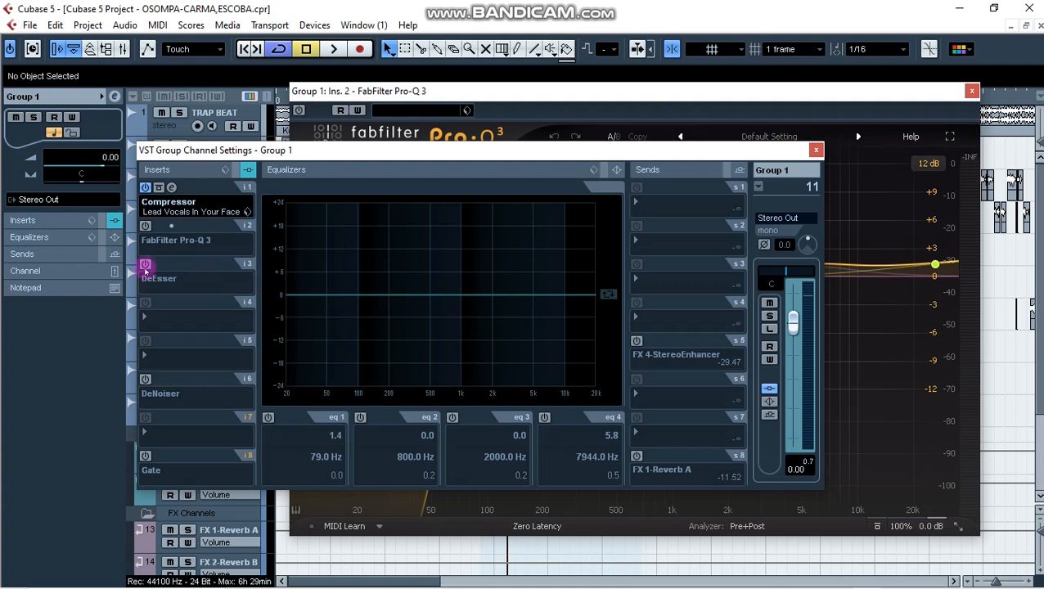
Step: Turn on Group 1's DeEsser insert and open its editor, leaving only that window on screen, clear of the track 7 clips
left_click(146, 268)
left_click(171, 265)
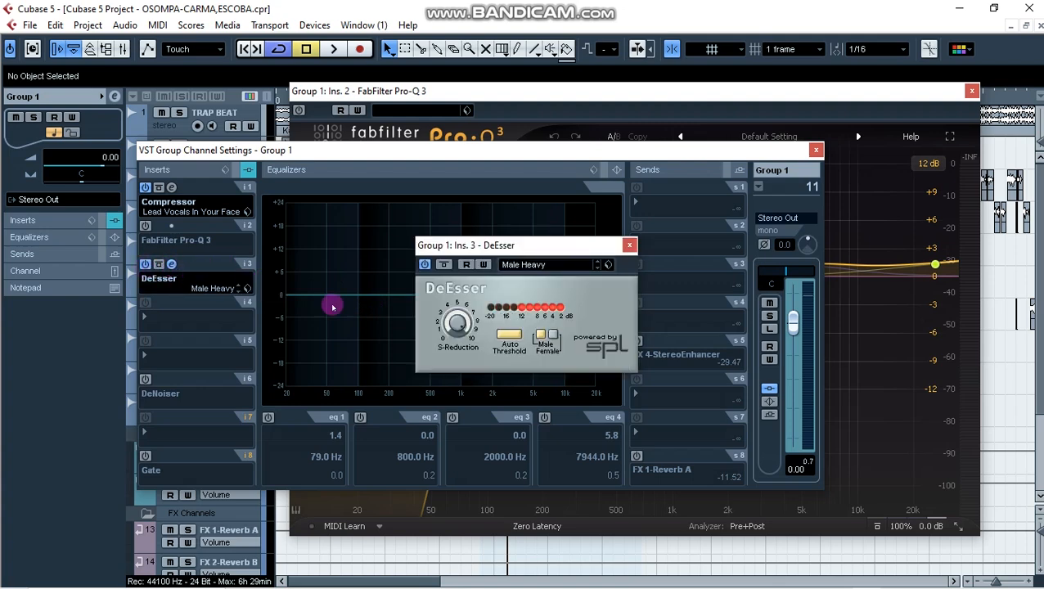
left_click(971, 91)
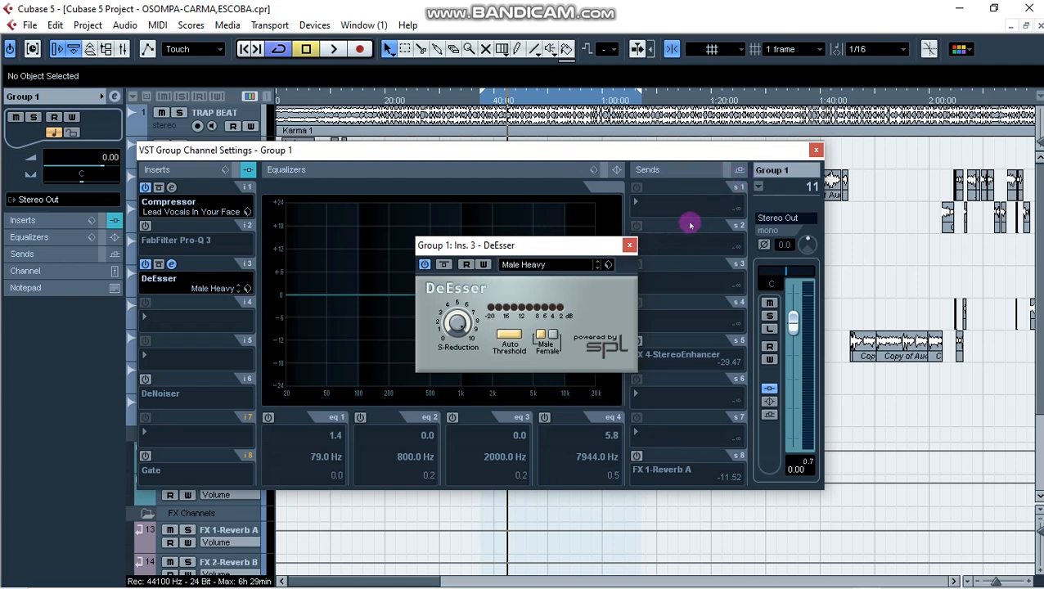
left_click(815, 151)
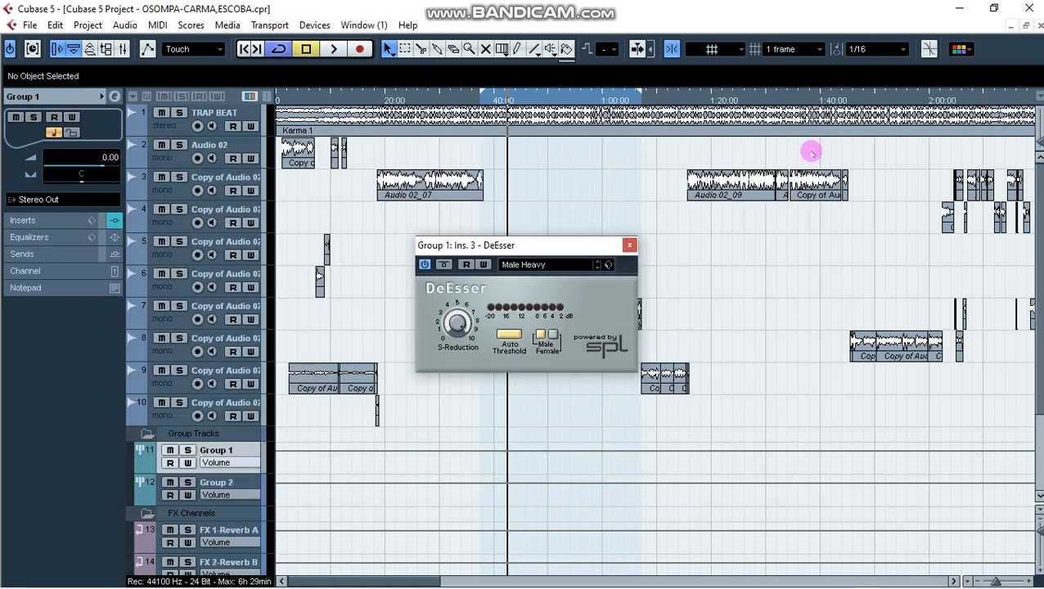
left_click_drag(499, 245, 260, 212)
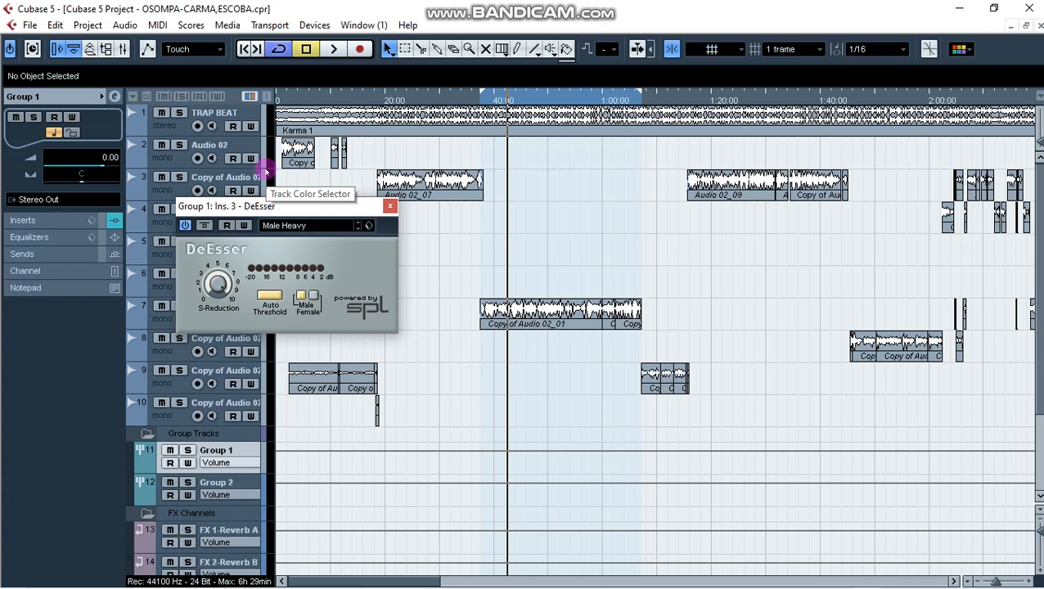
Step: Mute the TRAP BEAT track and play the vocals from the loop start through the DeEsser
left_click(481, 99)
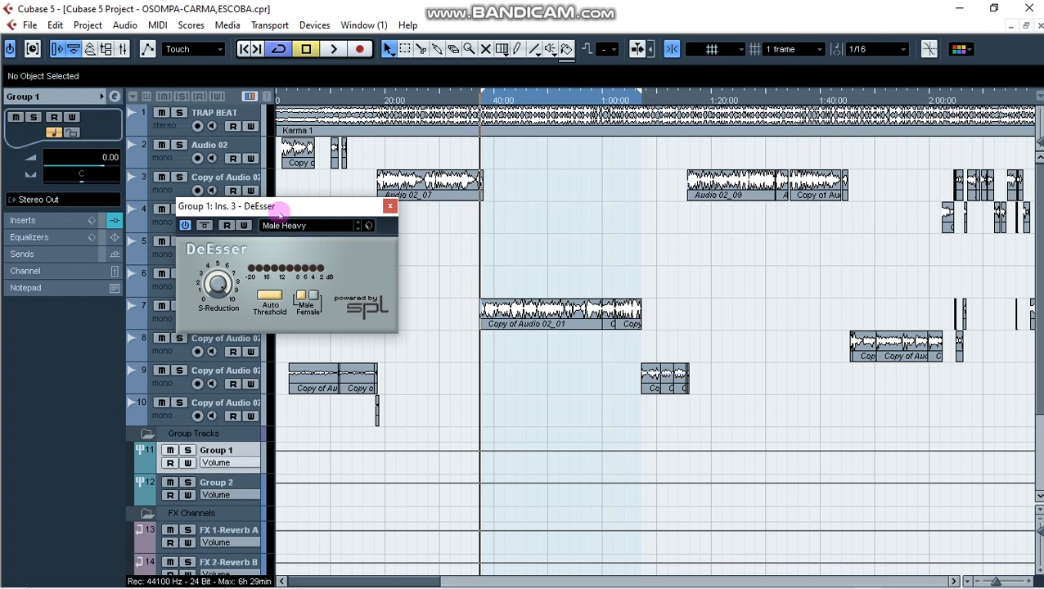
left_click_drag(284, 213, 266, 220)
key("space")
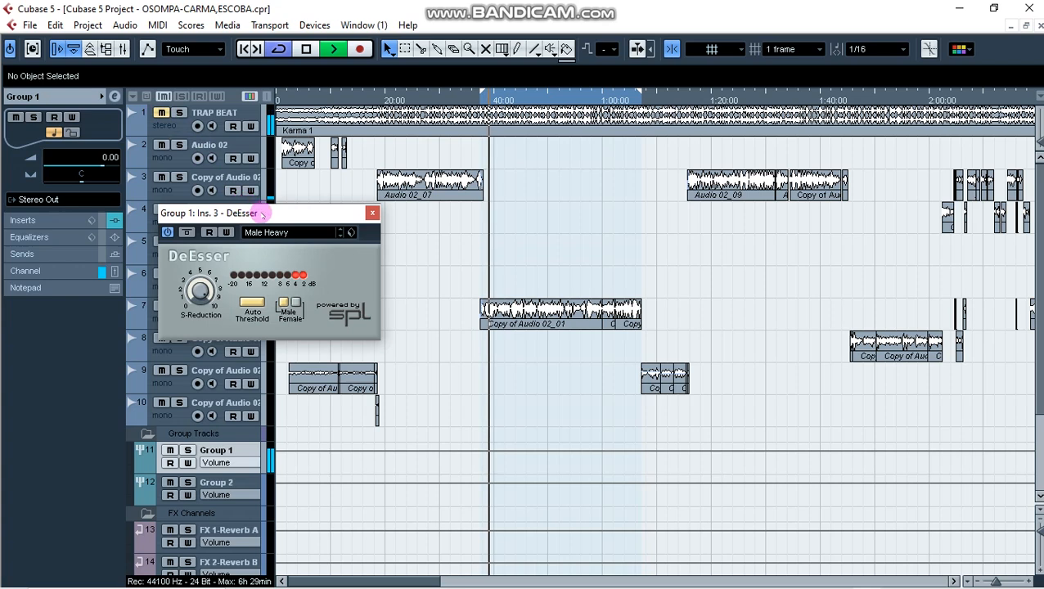
key("space")
Step: Review the DeEsser presets, keep Male Heavy, and listen to more of the solo vocals
left_click(270, 233)
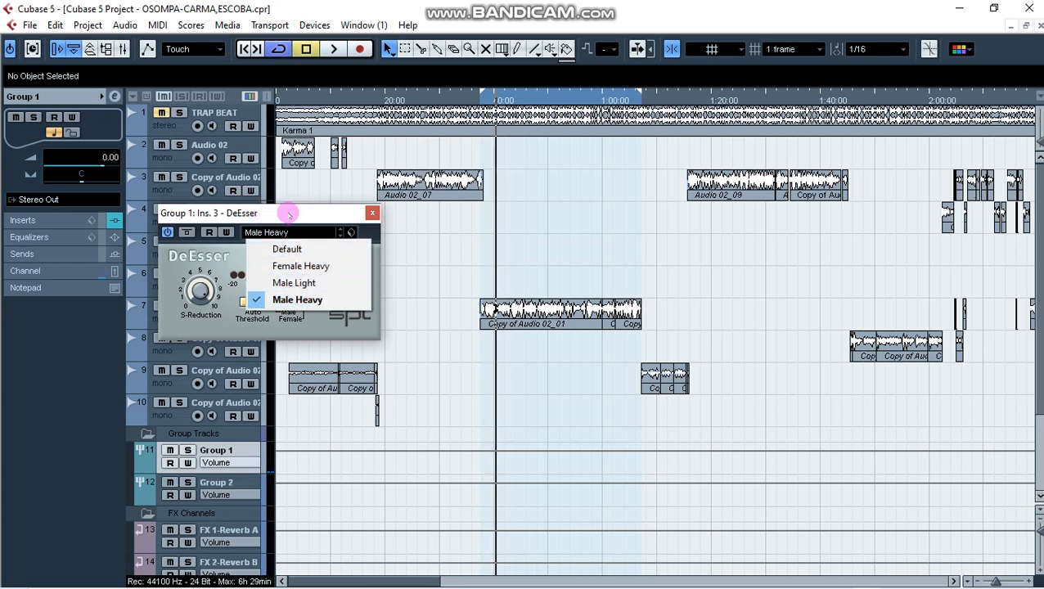
left_click(302, 215)
key("space")
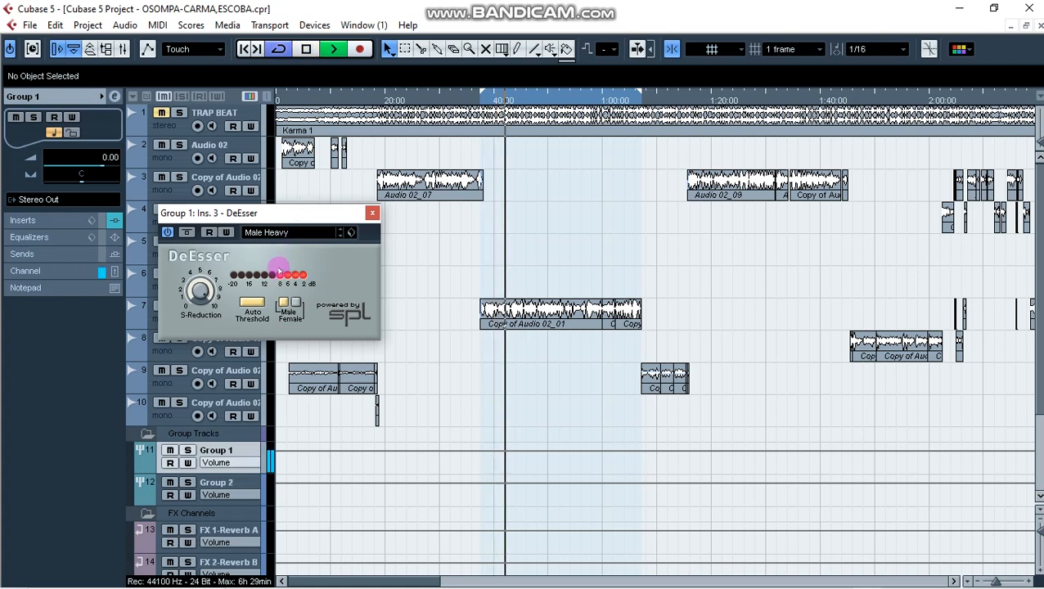
key("space")
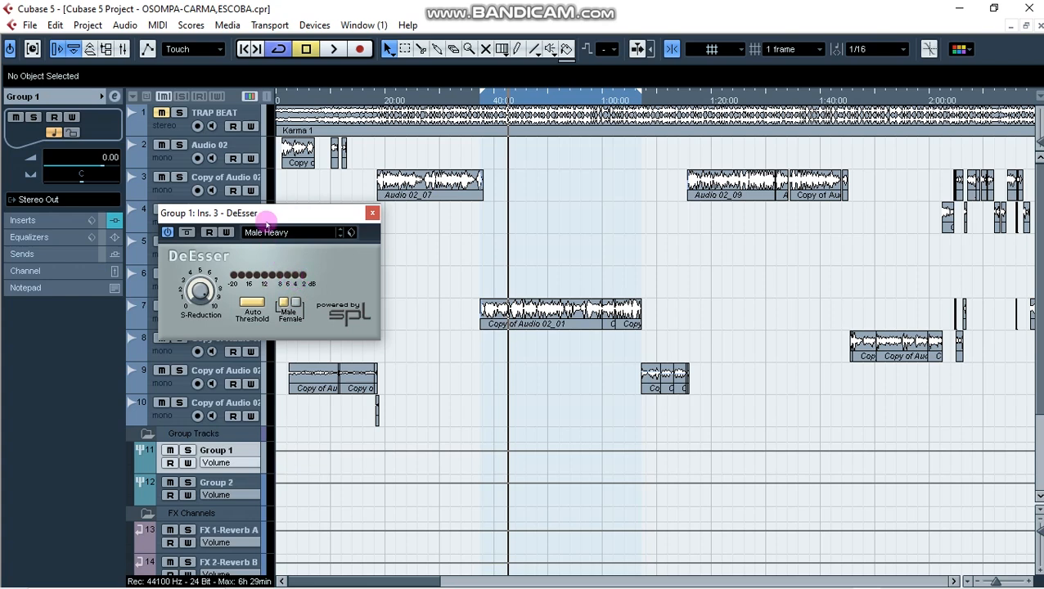
Step: Unmute the TRAP BEAT track and play the de-essed vocals with the beat from the loop start
left_click_drag(266, 215, 271, 229)
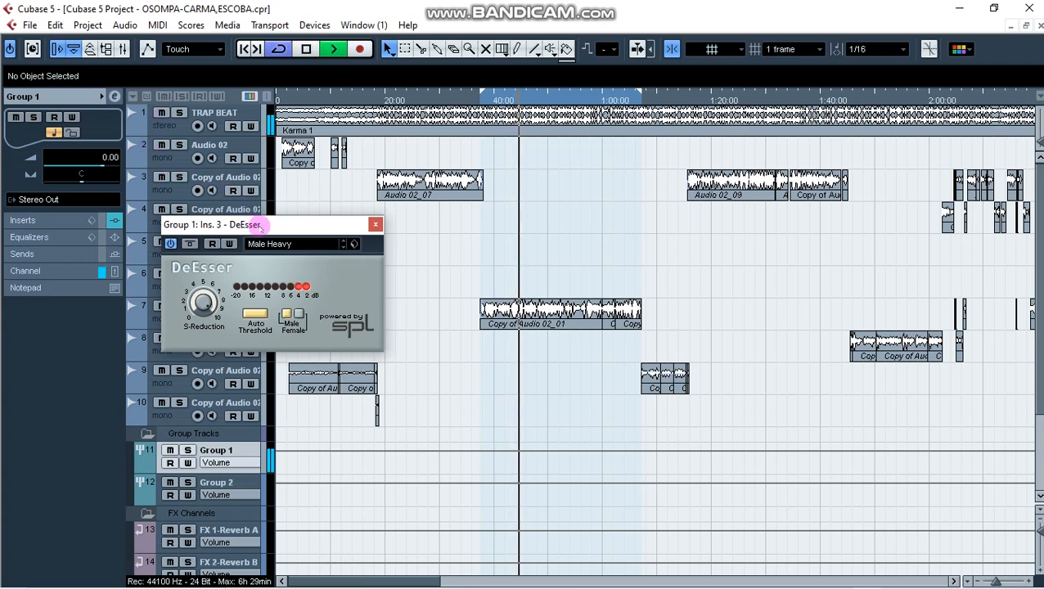
left_click(481, 100)
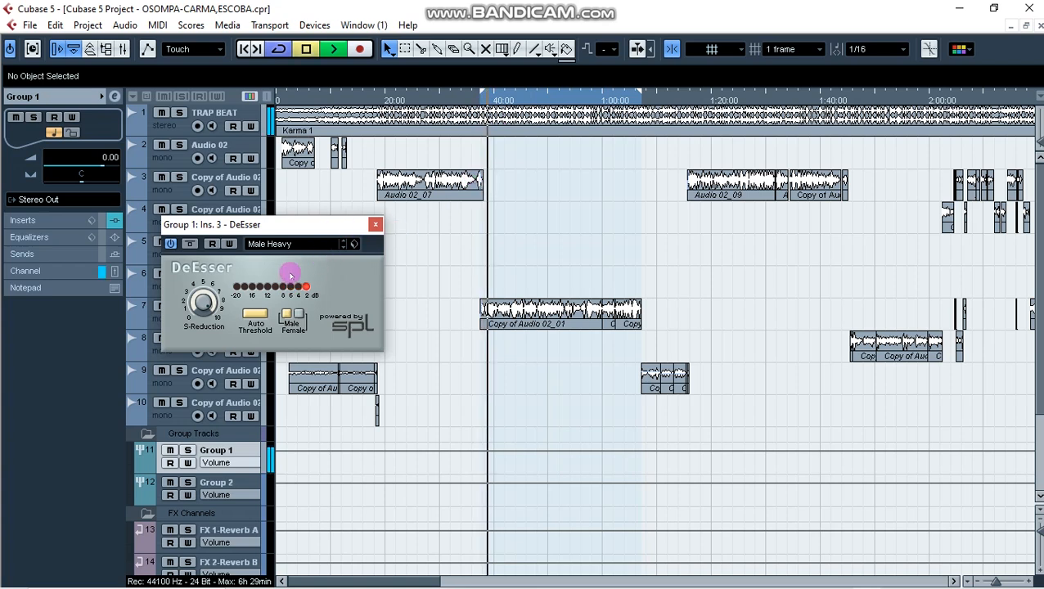
key("space")
Step: Turn on Group 1's DeNoiser insert, open its editor, and close the channel settings and DeEsser windows
left_click(115, 97)
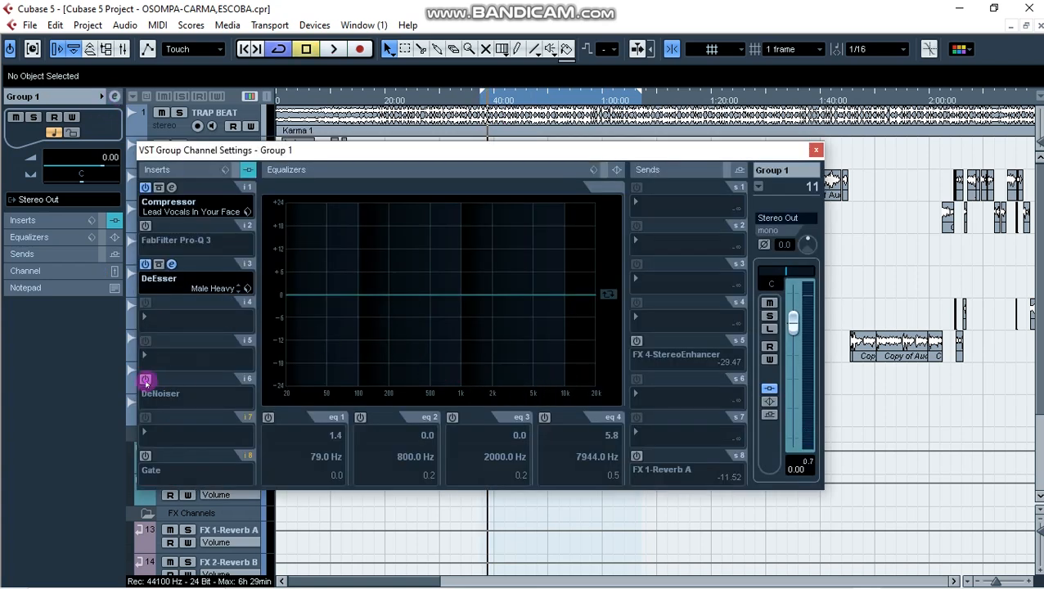
left_click(146, 379)
left_click(171, 379)
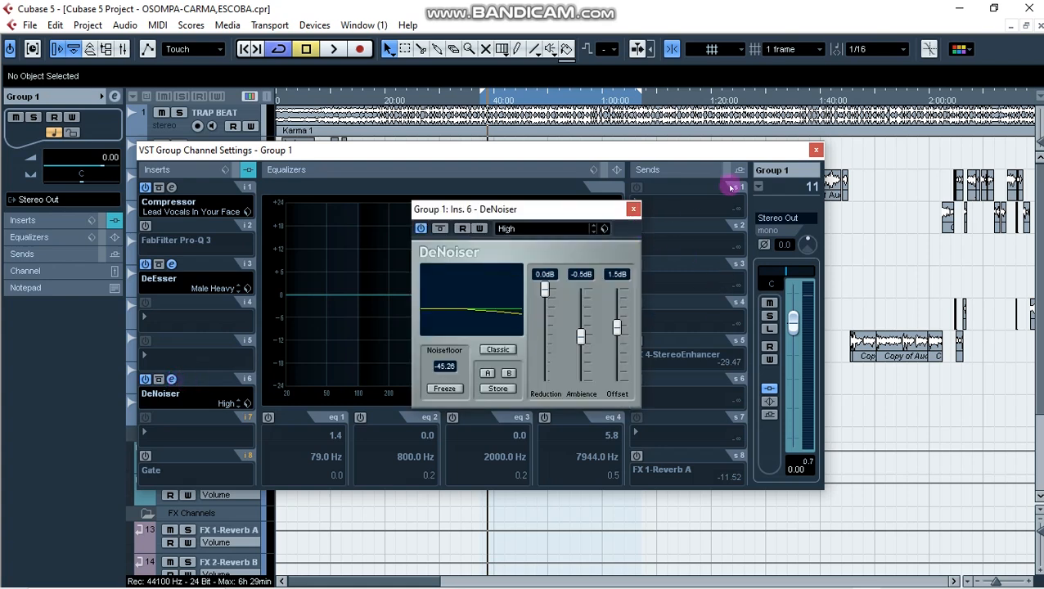
left_click(816, 150)
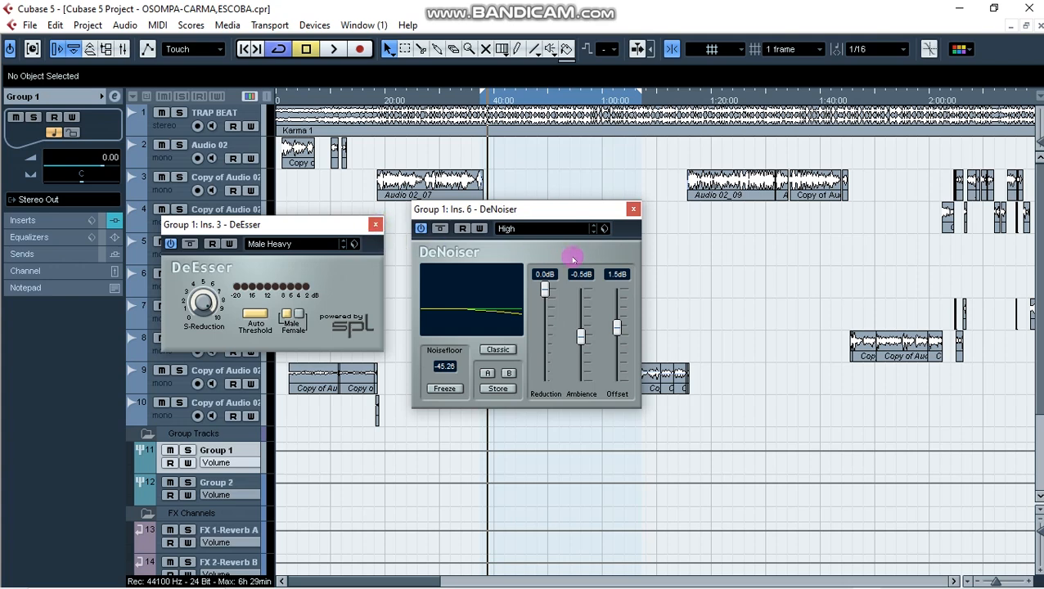
left_click(374, 224)
Step: Move the DeNoiser window clear of the track 7 clips, play the loop through it, and close its editor
left_click_drag(528, 215, 287, 181)
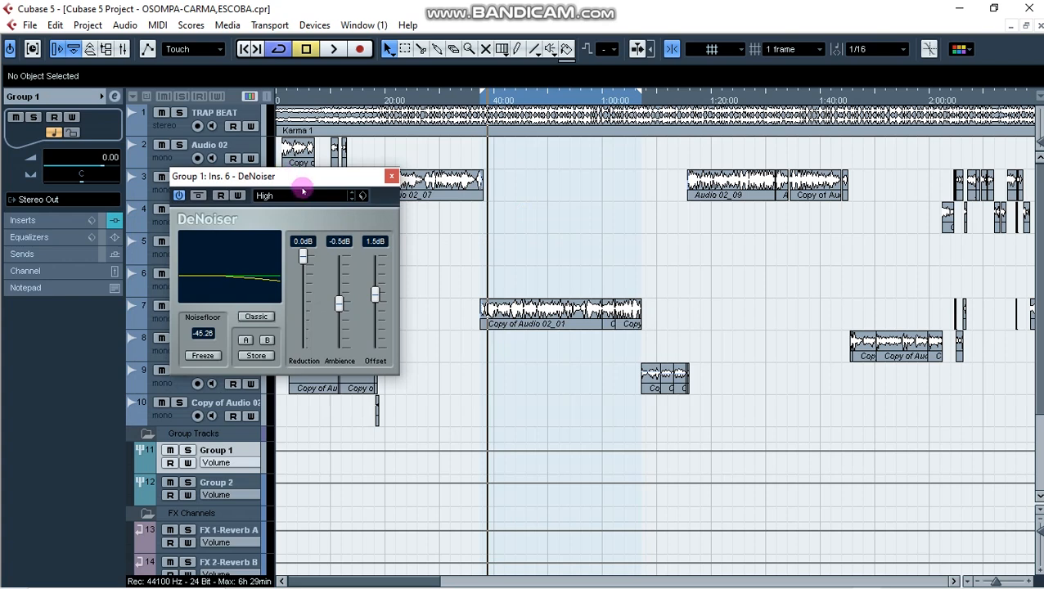
left_click_drag(337, 179, 334, 203)
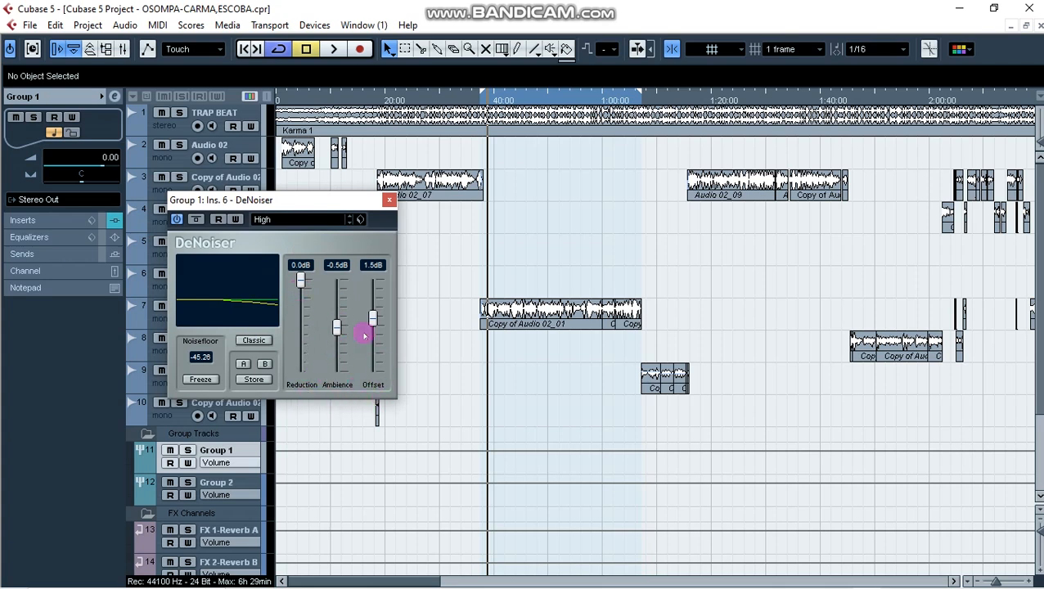
mouse_move(310, 211)
left_mouse_down()
mouse_move(356, 207)
mouse_move(325, 218)
left_mouse_up()
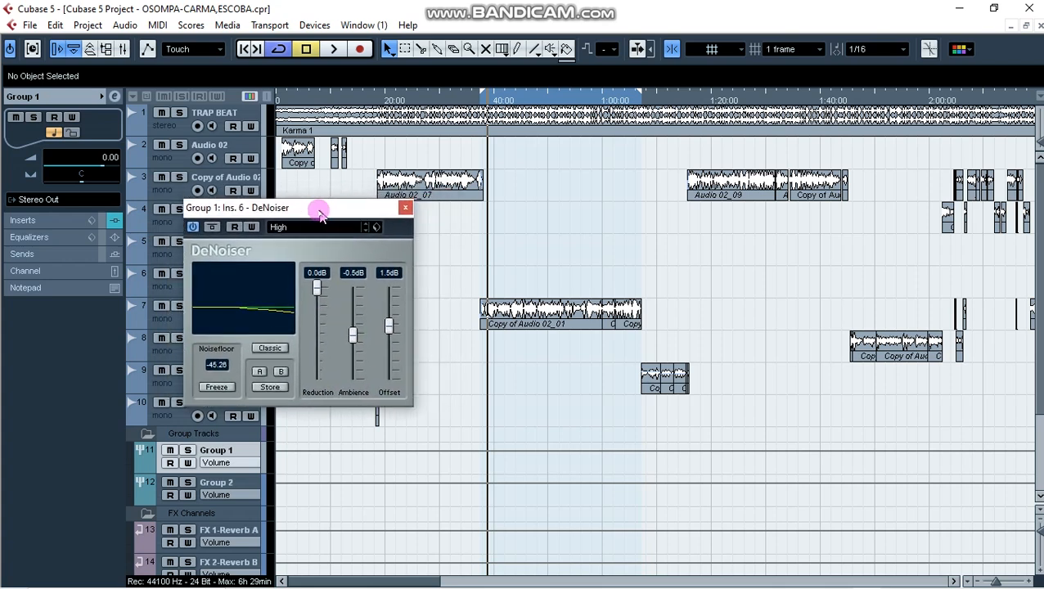
key("space")
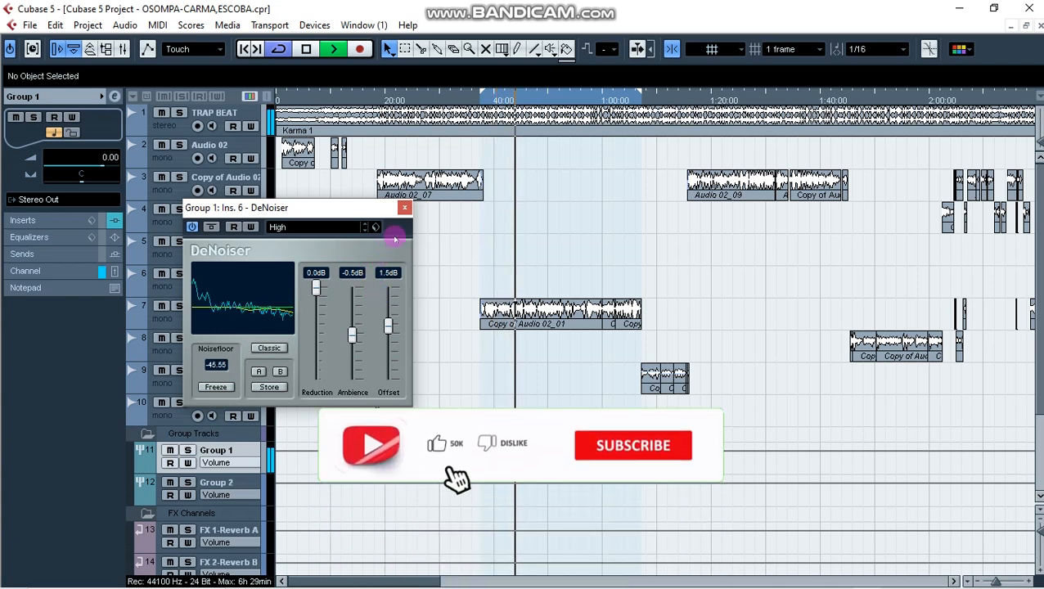
mouse_move(366, 217)
left_mouse_down()
mouse_move(464, 182)
mouse_move(571, 172)
mouse_move(570, 209)
mouse_move(505, 229)
mouse_move(384, 208)
left_mouse_up()
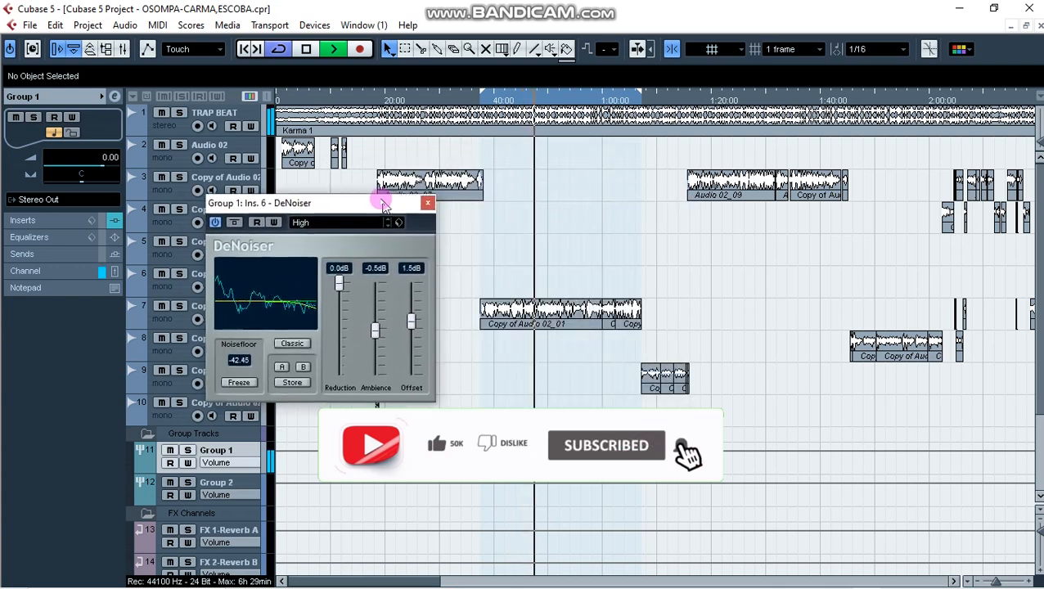
left_click(426, 204)
key("space")
Step: Open the editor of Group 1's Gate insert, close the channel settings, and move the Gate window off the track 7 clips
left_click(114, 97)
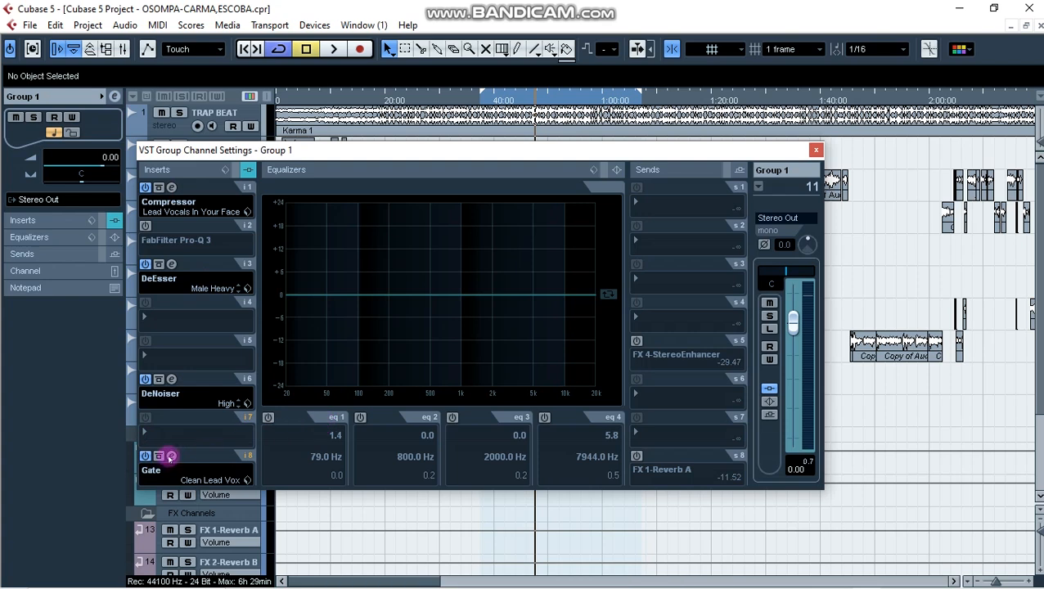
left_click(170, 457)
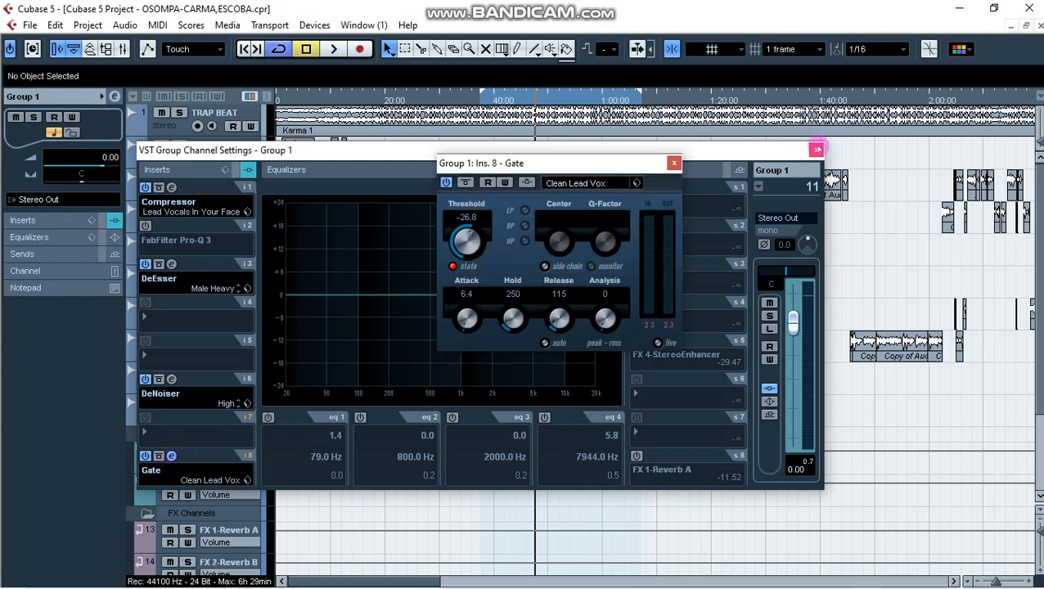
left_click(818, 149)
left_click_drag(589, 166, 333, 199)
Step: Review the Gate presets, keep Clean Lead Vox, and shift the Gate window further away from the loop region
left_click(329, 212)
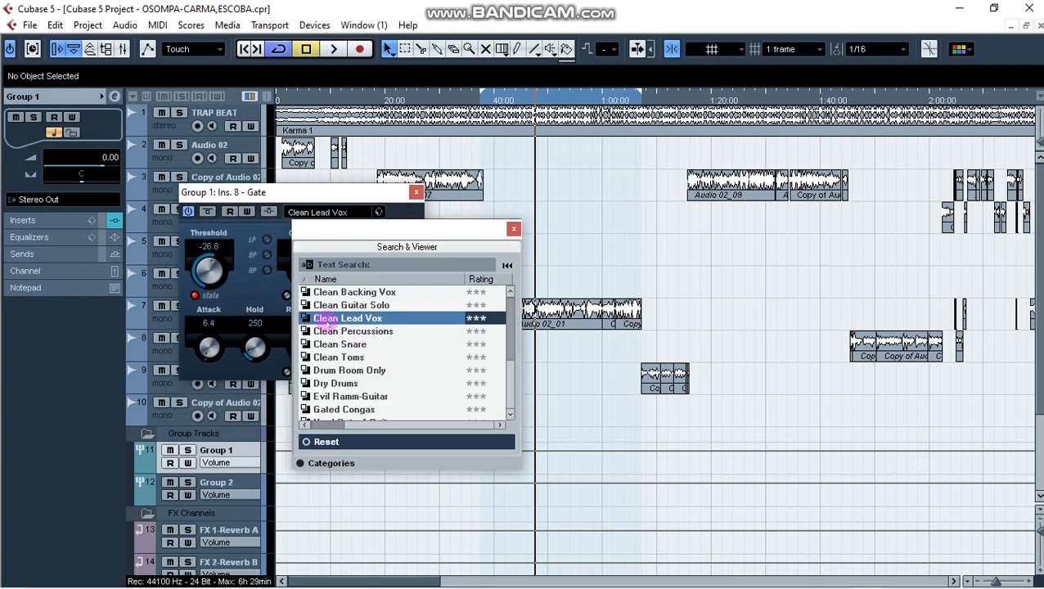
left_click(512, 228)
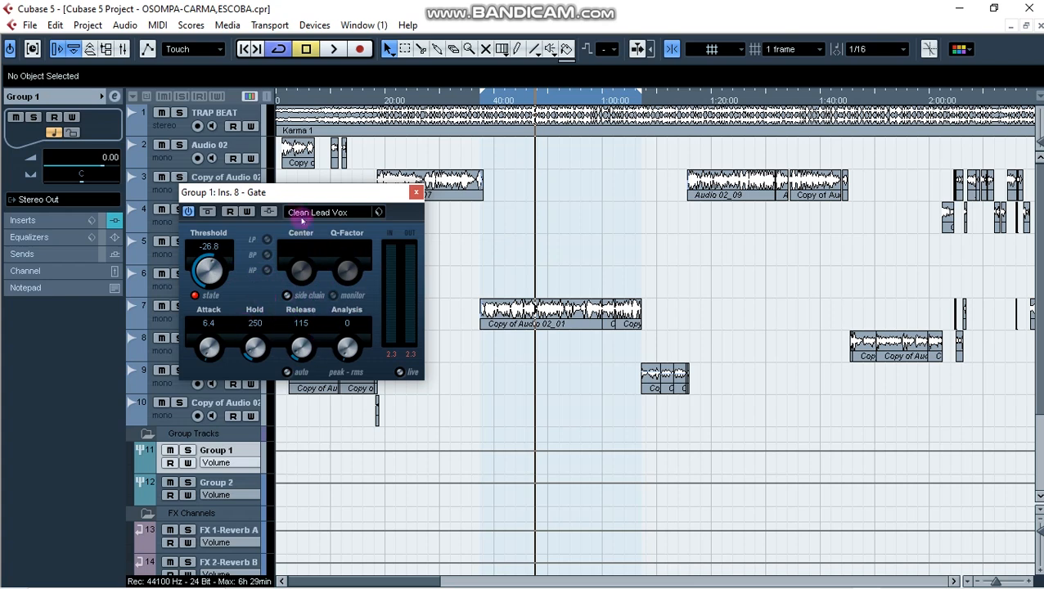
left_click_drag(298, 195, 274, 199)
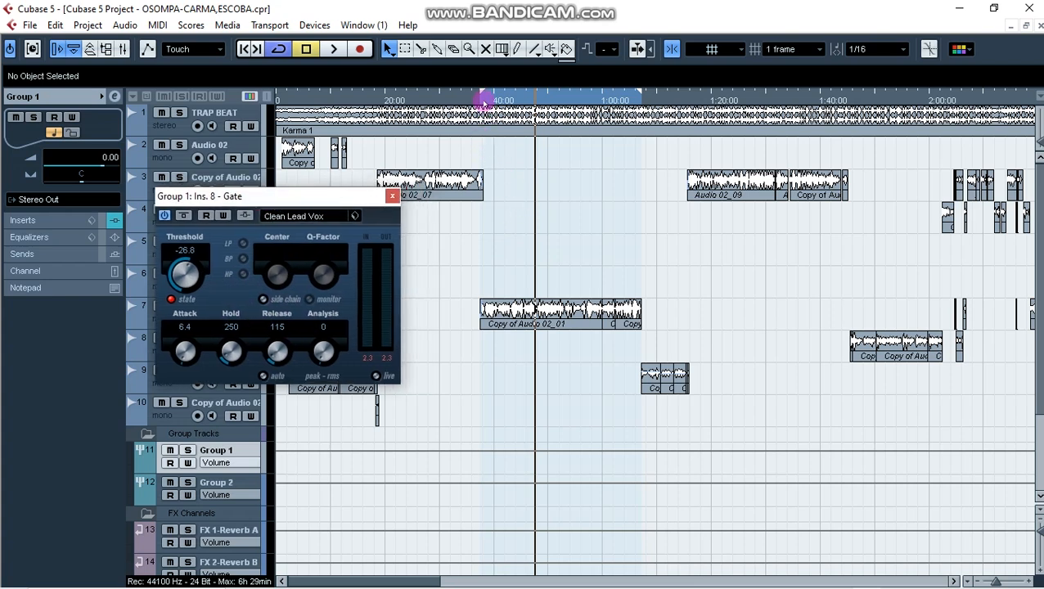
Step: Play the vocals with the beat through the Gate from the loop start, stop playback, and close the Gate editor
left_click(484, 102)
key("space")
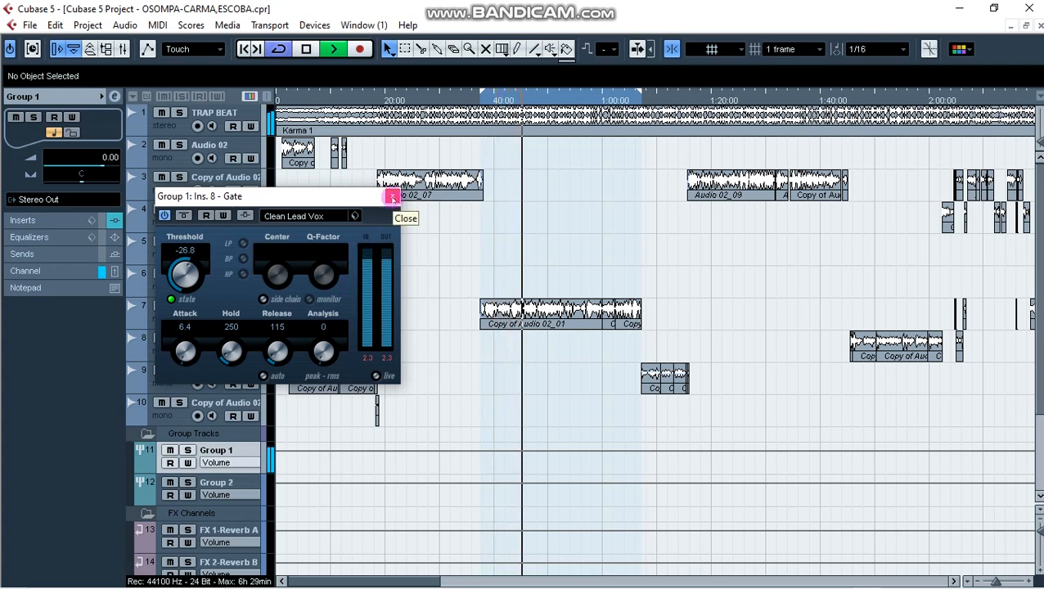
key("space")
left_click(392, 197)
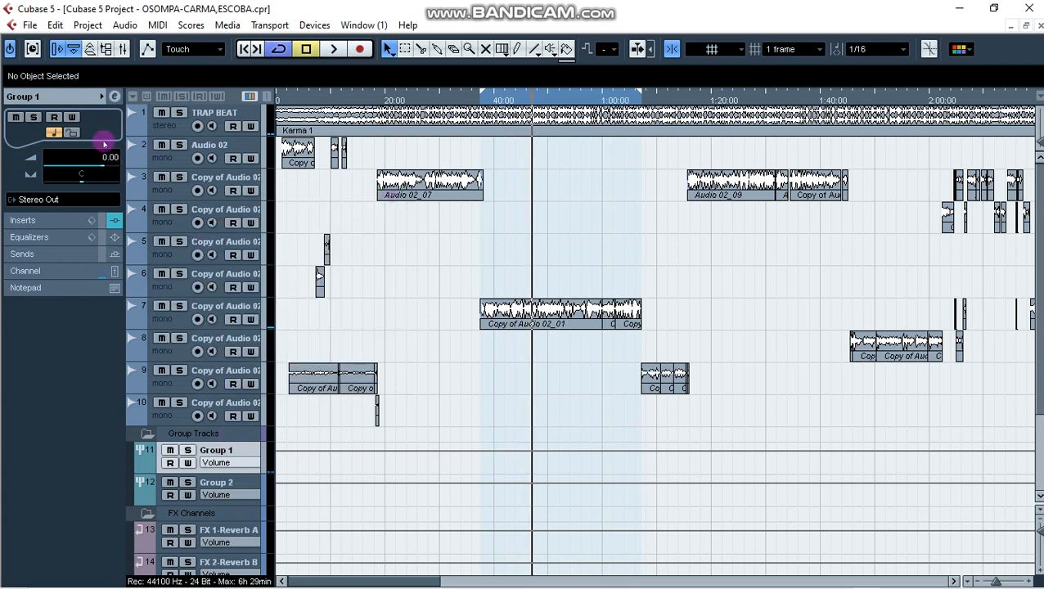
left_click(115, 96)
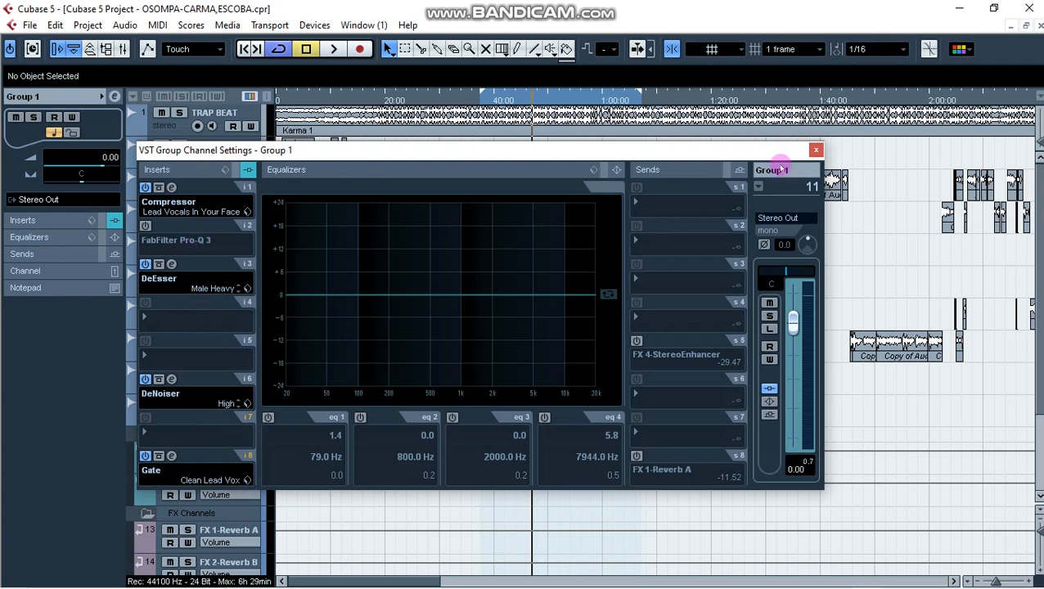
left_click(814, 151)
Step: Open the Reverb A editor on the FX 1-Reverb A channel, review its presets keeping Large, and close the channel settings
scroll(458, 350, "down", 3)
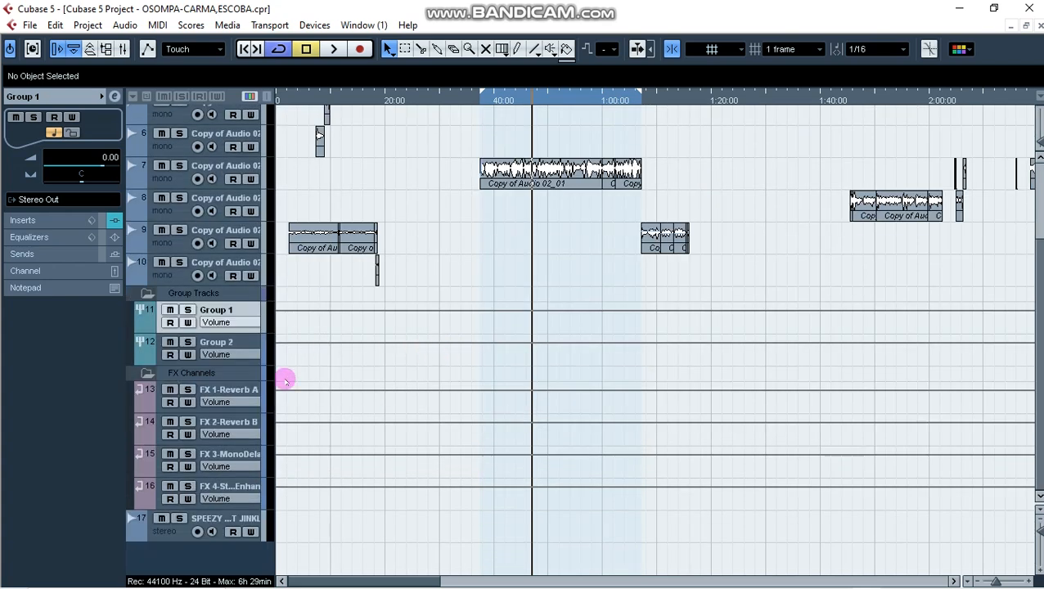
left_click(232, 392)
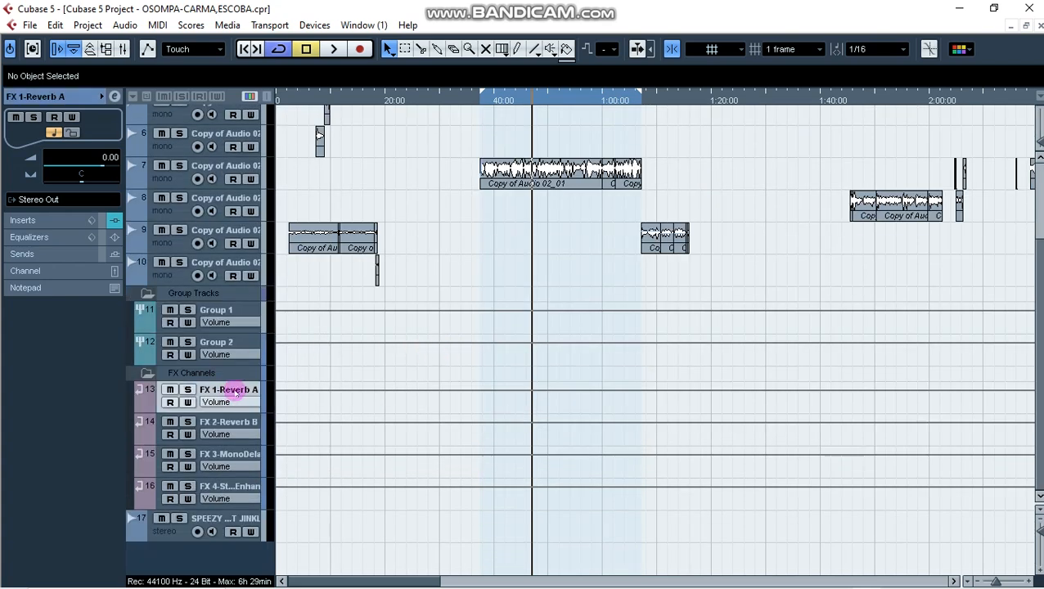
left_click(114, 97)
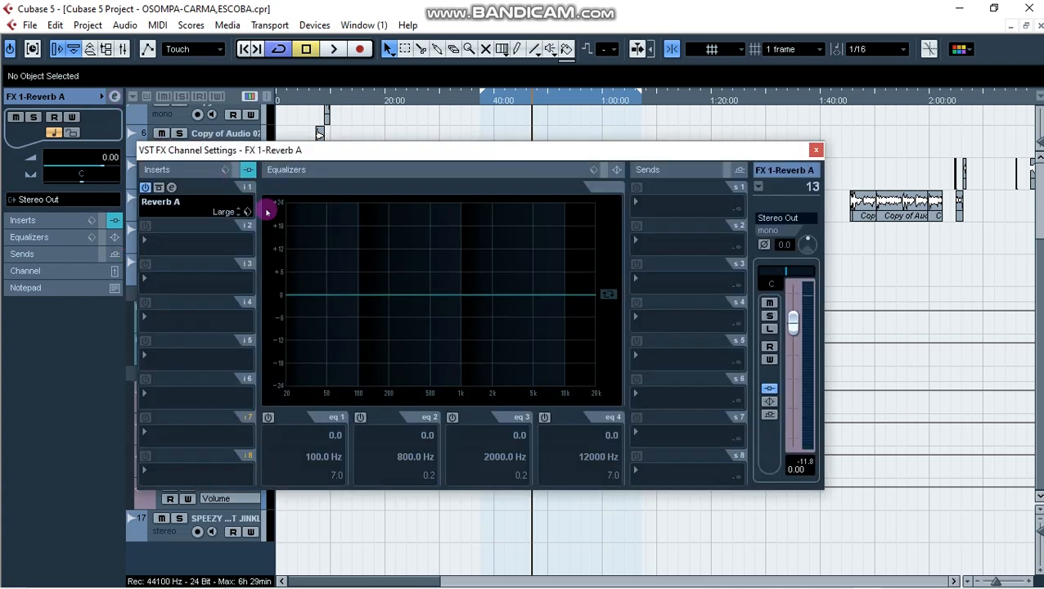
left_click(172, 187)
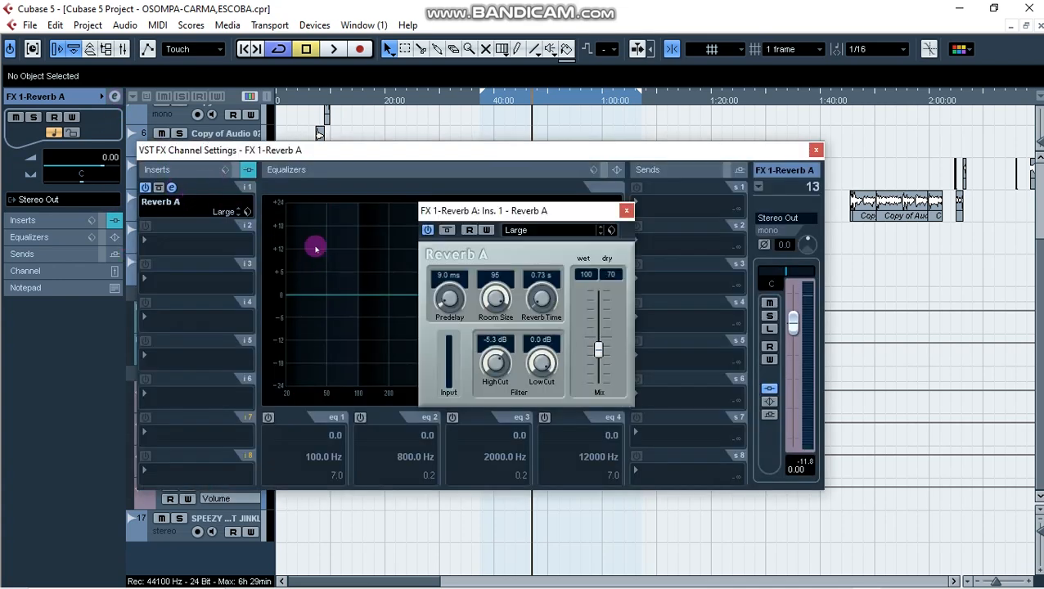
left_click(530, 232)
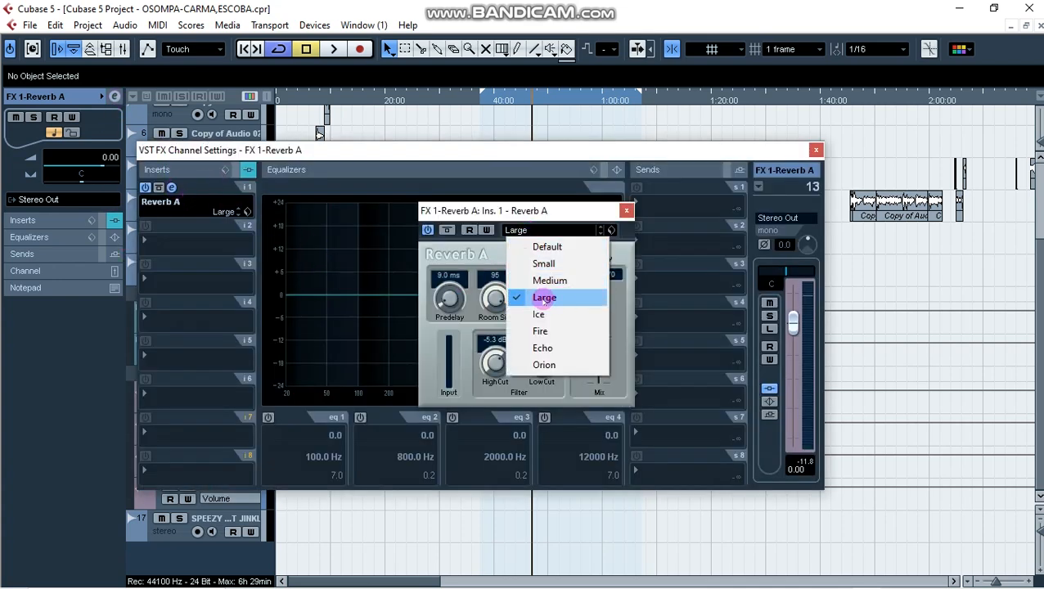
left_click(627, 210)
left_click(627, 210)
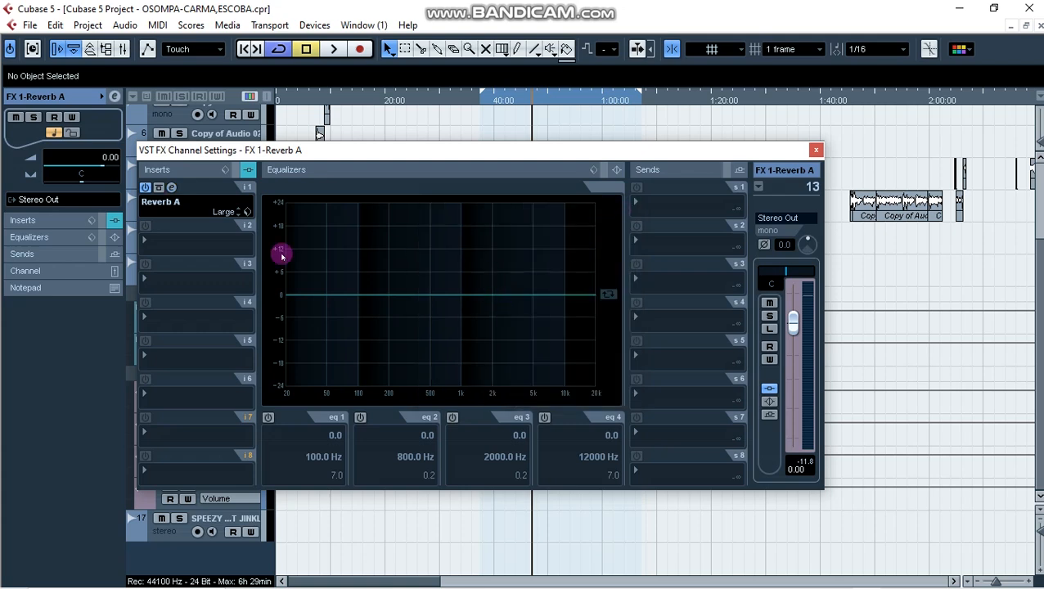
left_click(172, 187)
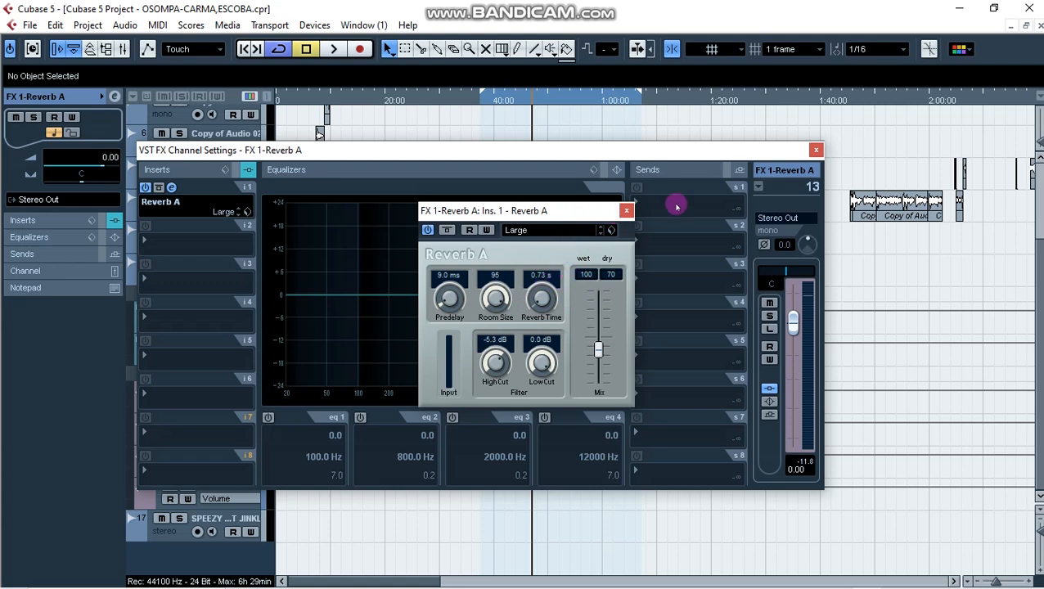
left_click(816, 152)
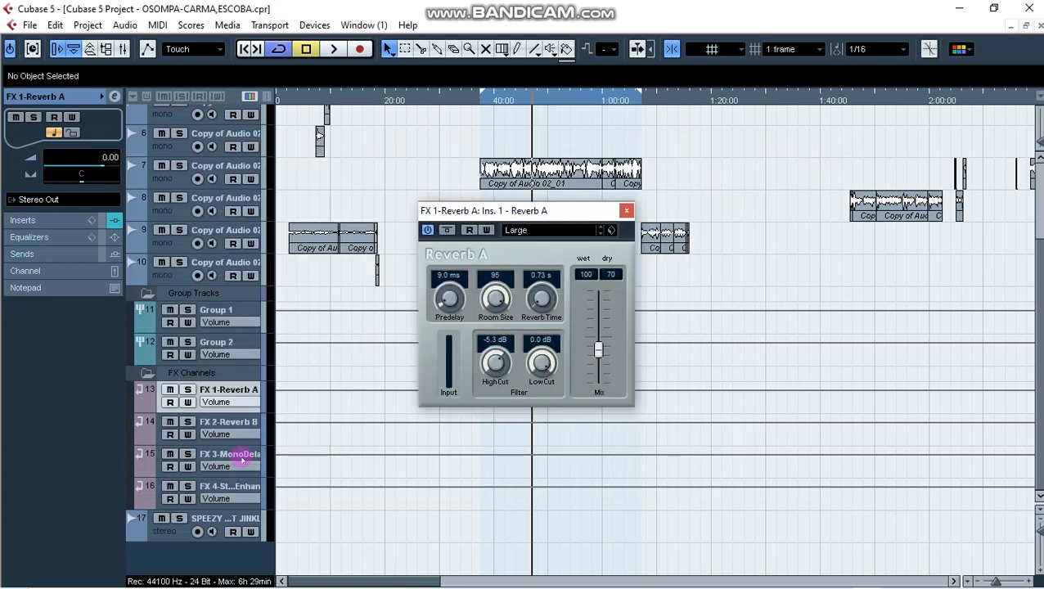
Step: Open the MonoDelay editor on the FX 3-MonoDelay channel, review its presets keeping Sweet Vocal Delay, and close the channel settings
left_click(242, 457)
left_click(126, 131)
left_click(173, 188)
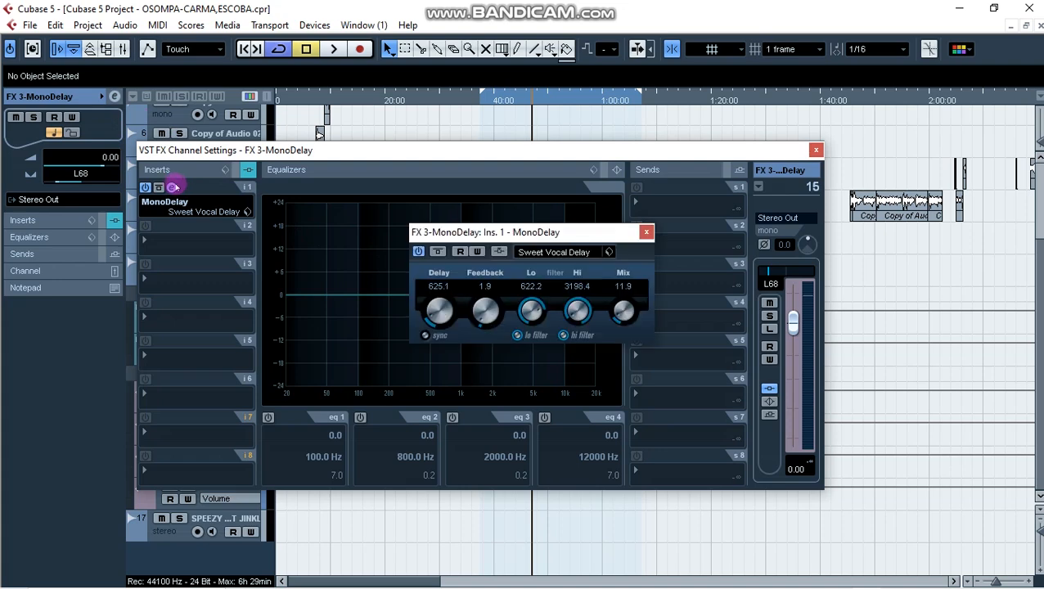
left_click(556, 254)
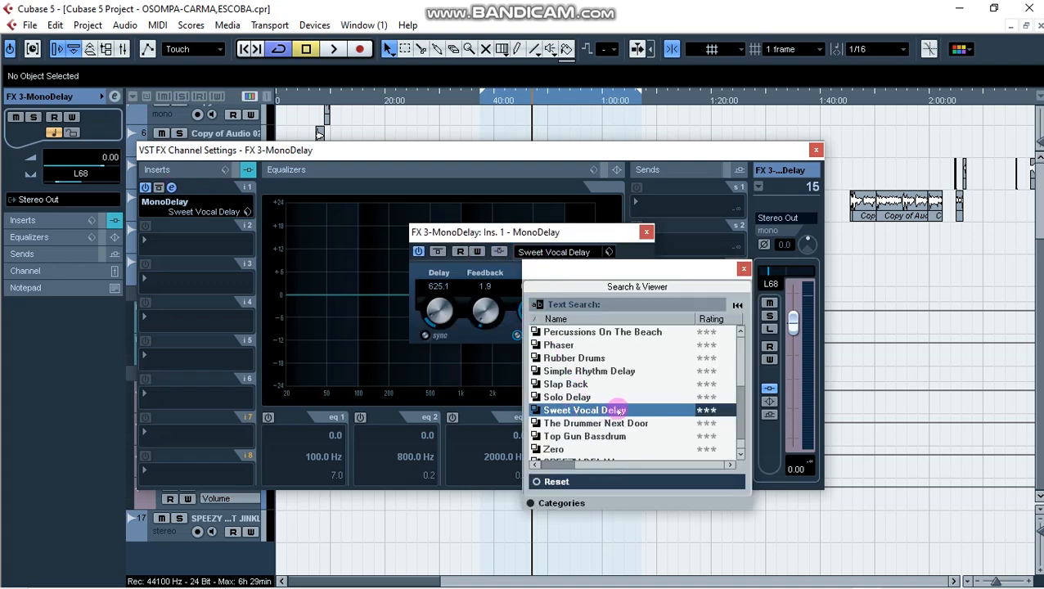
left_click(743, 270)
left_click(815, 151)
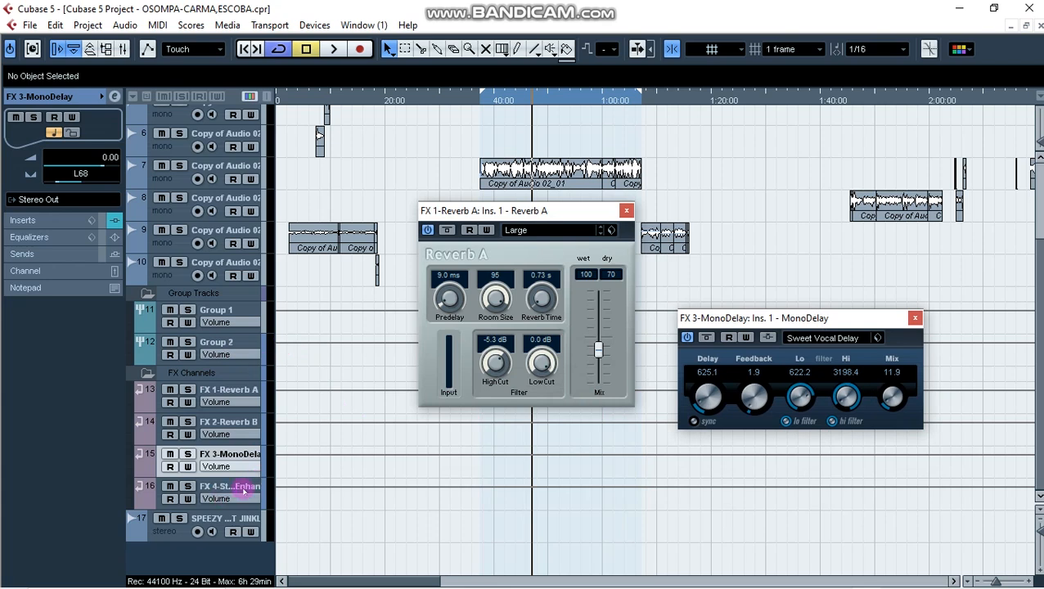
Step: Open the StereoEnhancer editor on the FX 4-StereoEnhancer channel, close the channel settings, and move the editor beside the Reverb A window
left_click(243, 484)
left_click(115, 96)
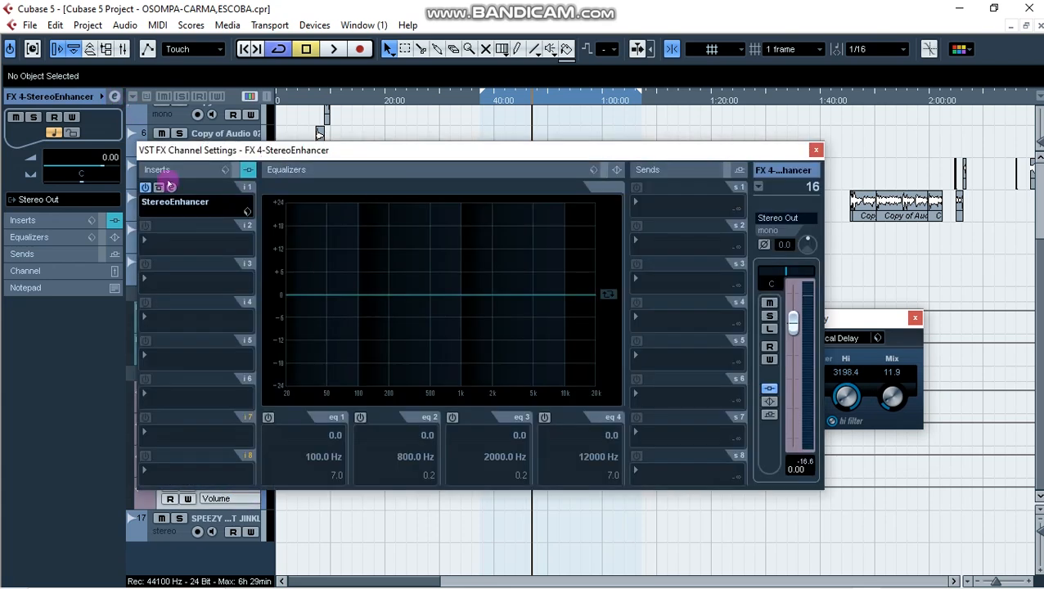
left_click(171, 188)
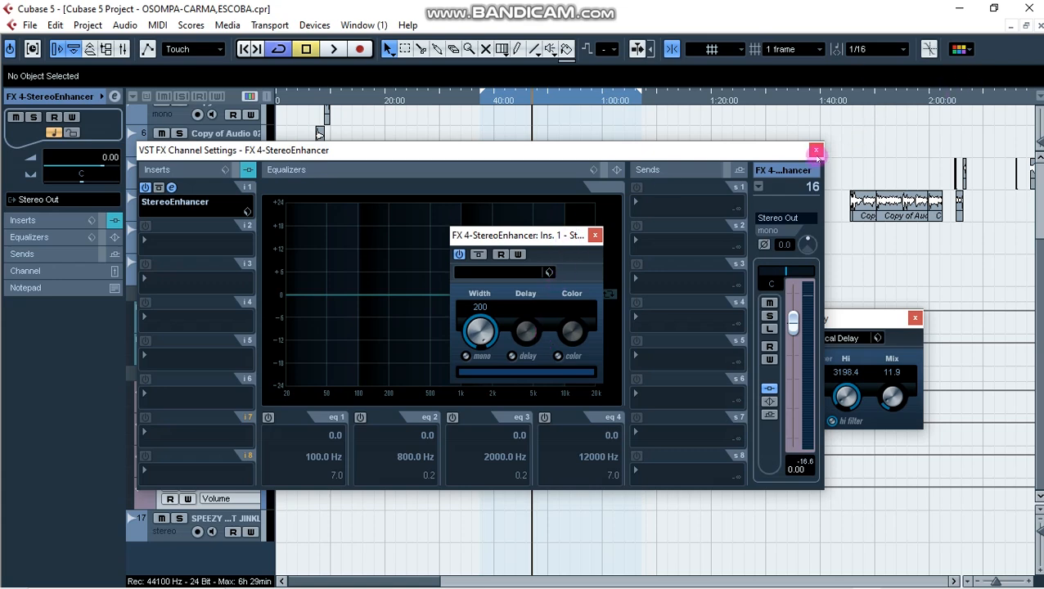
left_click(816, 152)
left_click_drag(536, 235, 293, 216)
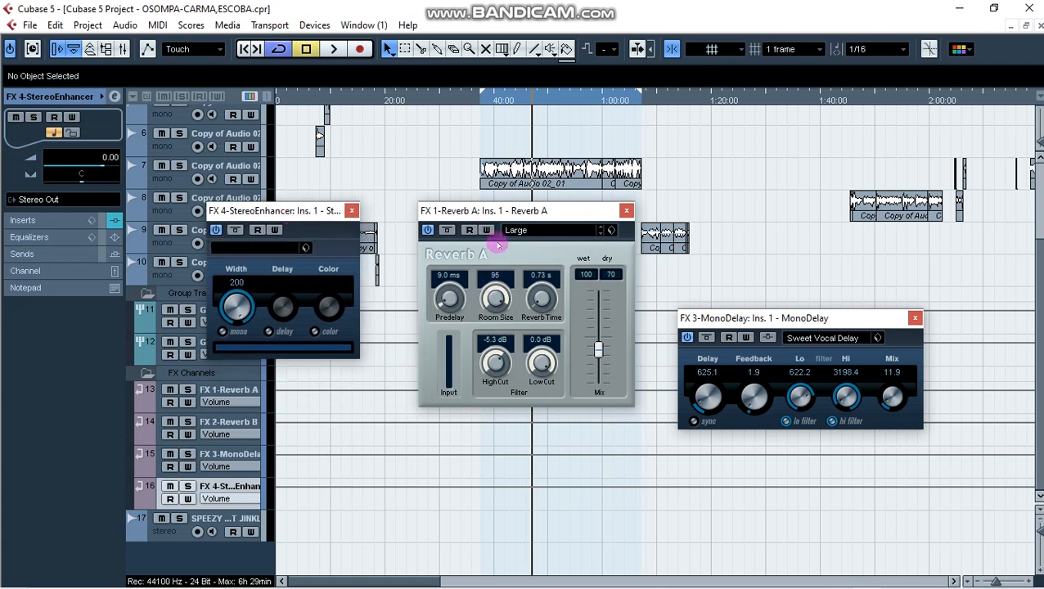
Step: Spread out the StereoEnhancer, Reverb A and MonoDelay windows to compare their settings, and close all three
left_click_drag(514, 210, 504, 268)
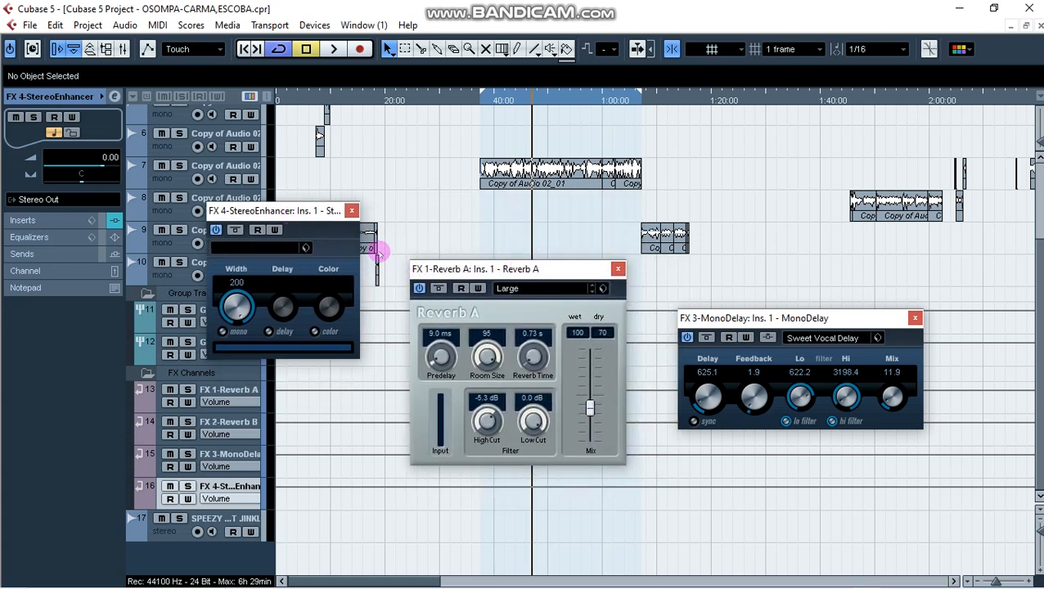
left_click_drag(323, 210, 354, 211)
left_click_drag(732, 314, 722, 181)
left_click_drag(507, 270, 529, 257)
left_click_drag(338, 213, 348, 188)
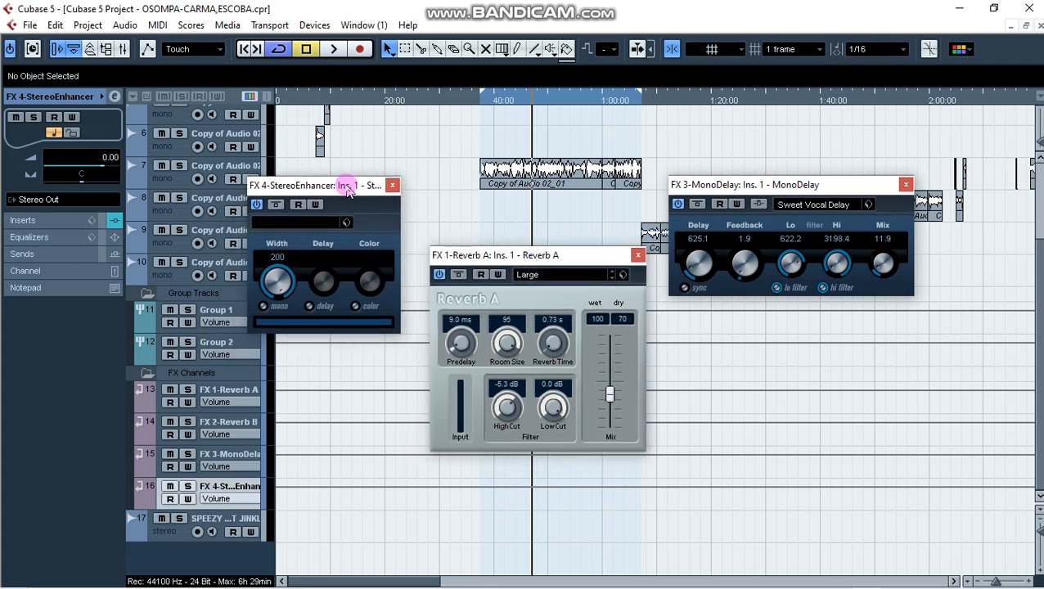
left_click(638, 255)
left_click(905, 184)
left_click(391, 186)
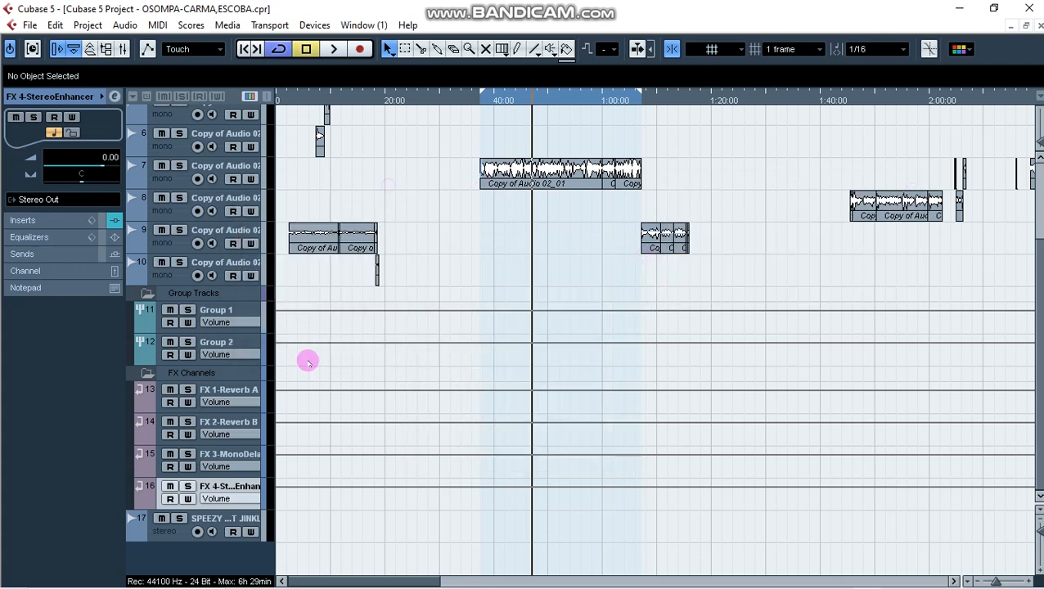
Step: Turn on Group 1's send to FX 4-StereoEnhancer, open the effect's editor, and close the channel settings
left_click(231, 311)
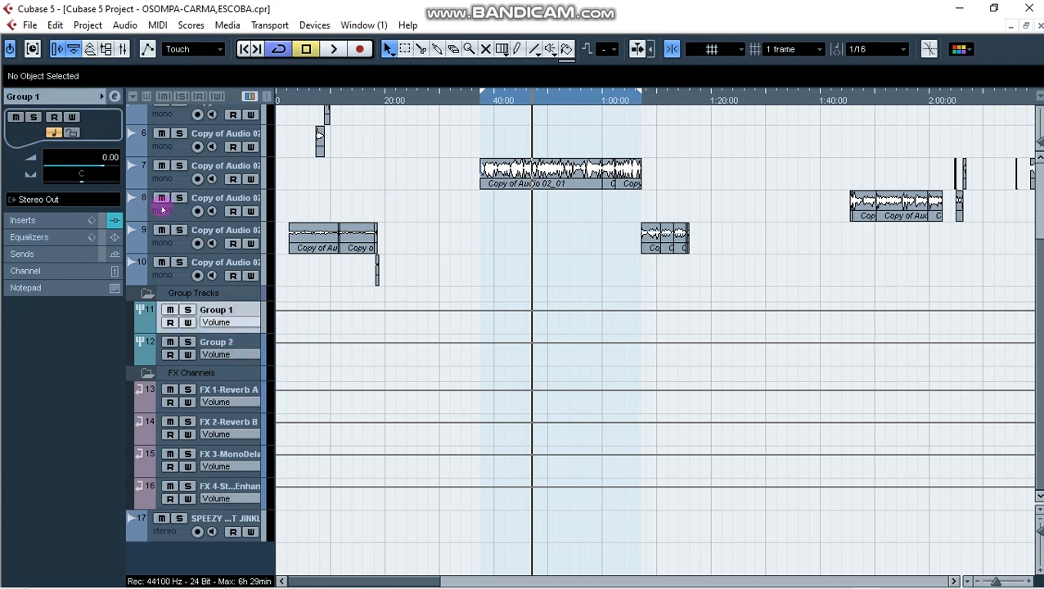
left_click(115, 97)
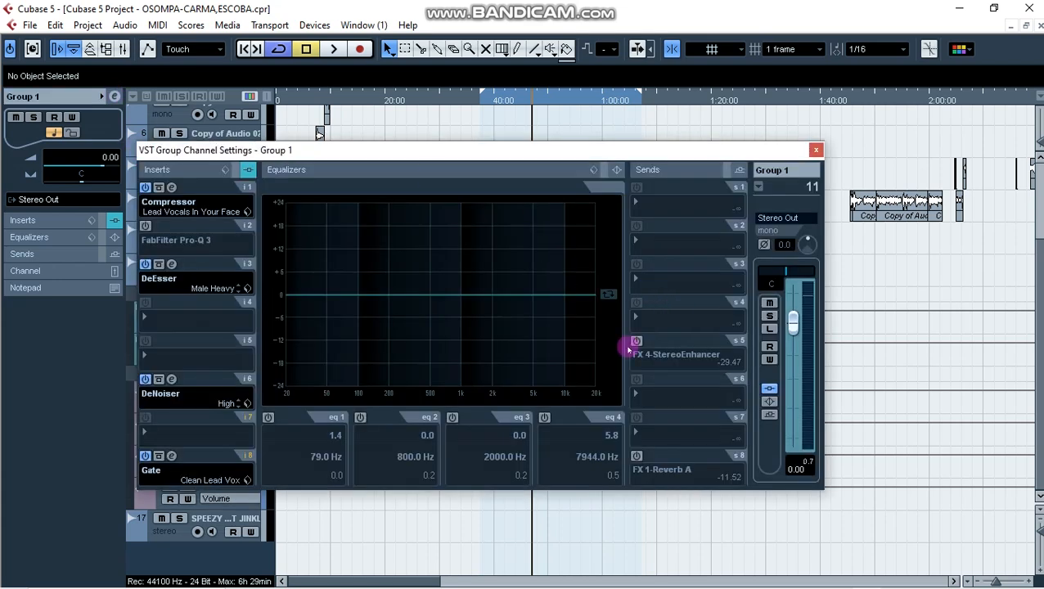
left_click(636, 340)
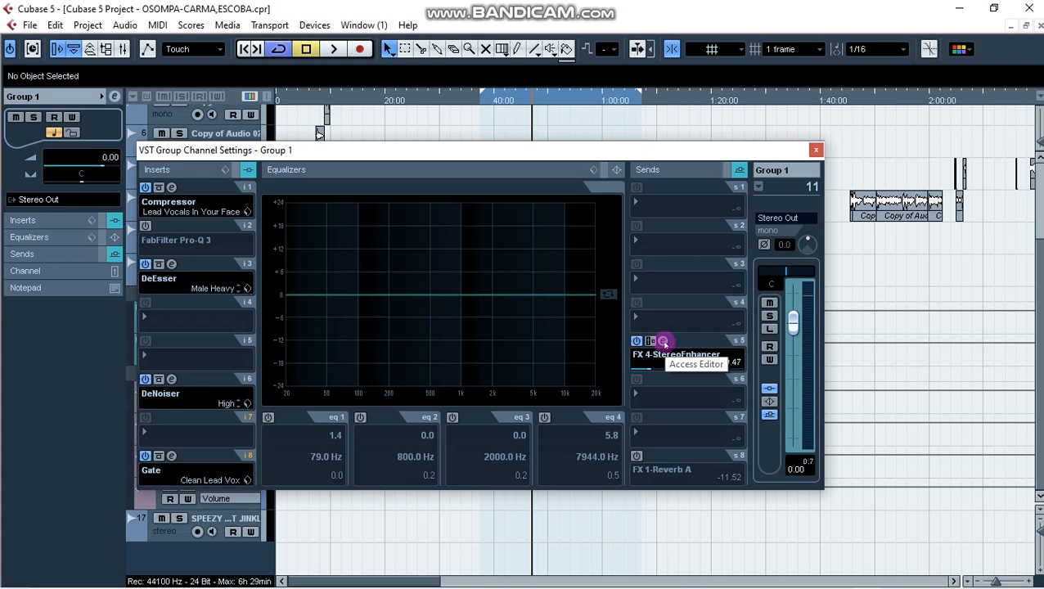
left_click(663, 340)
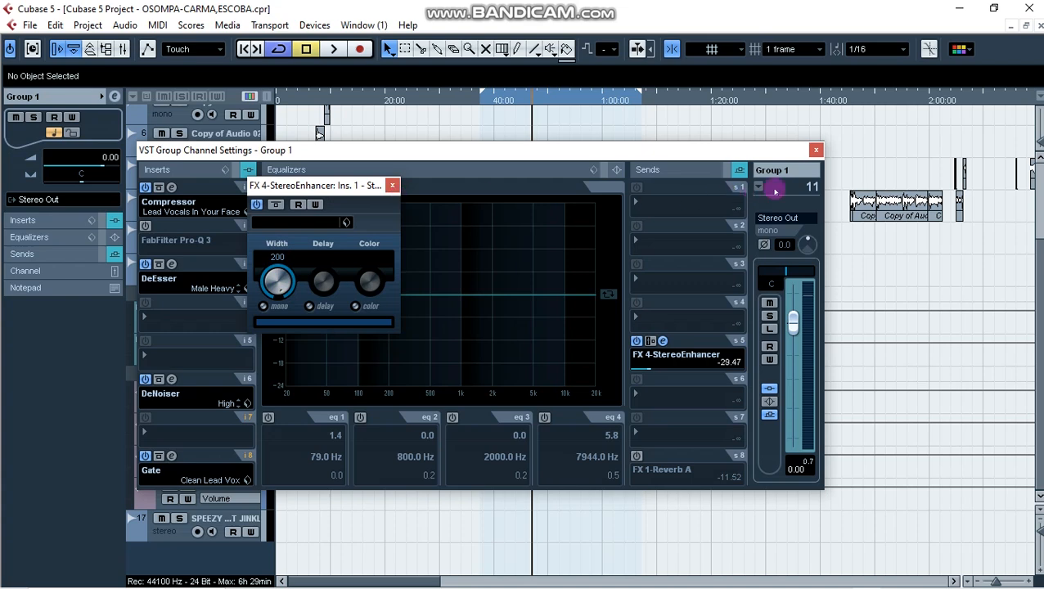
left_click(816, 152)
Step: Mute the TRAP BEAT track, start playback of the vocals alone, and open Group 1's channel settings
scroll(573, 209, "up", 5)
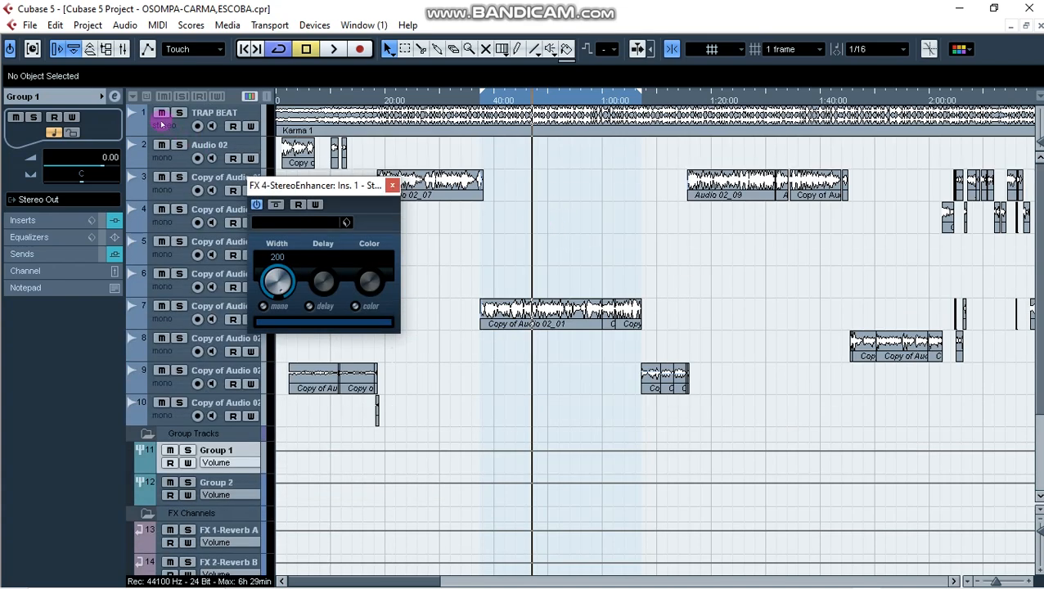
key("space")
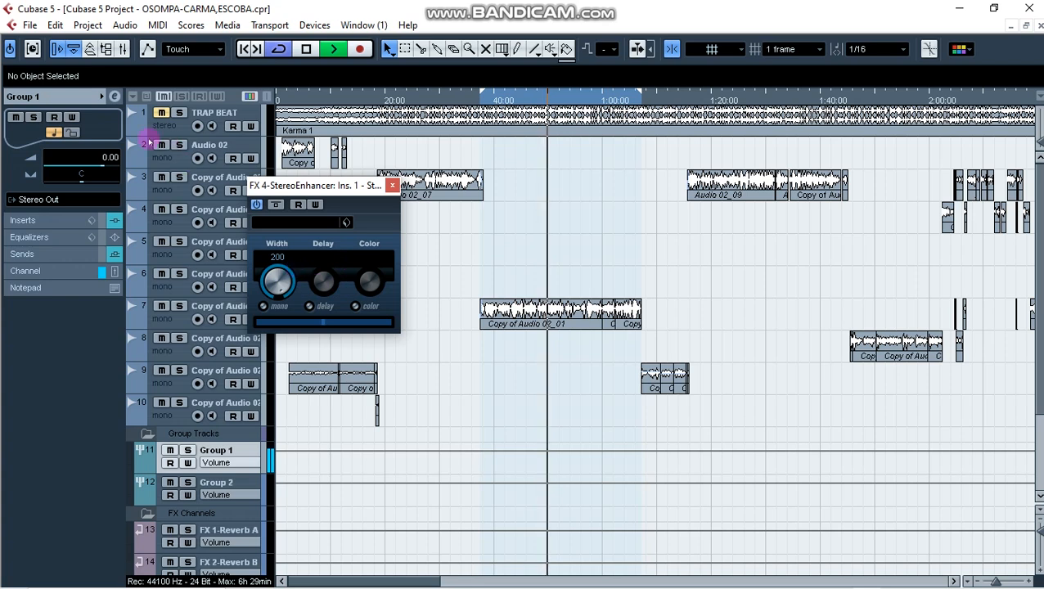
left_click(114, 97)
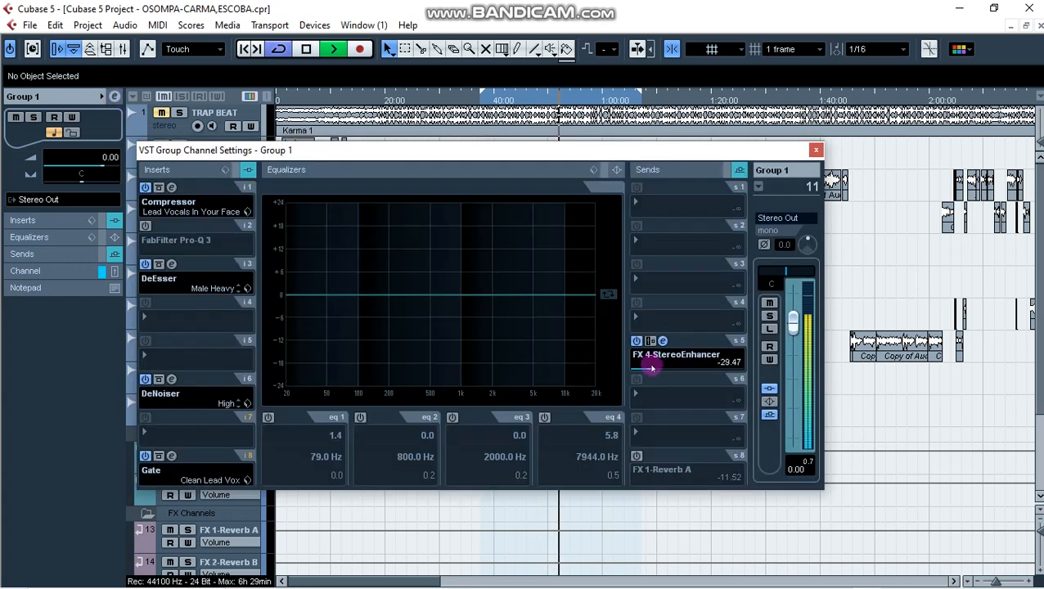
Step: Raise Group 1's FX 4-StereoEnhancer send level to -10.66 while the vocals play, and show the StereoEnhancer editor
left_click_drag(663, 370, 673, 368)
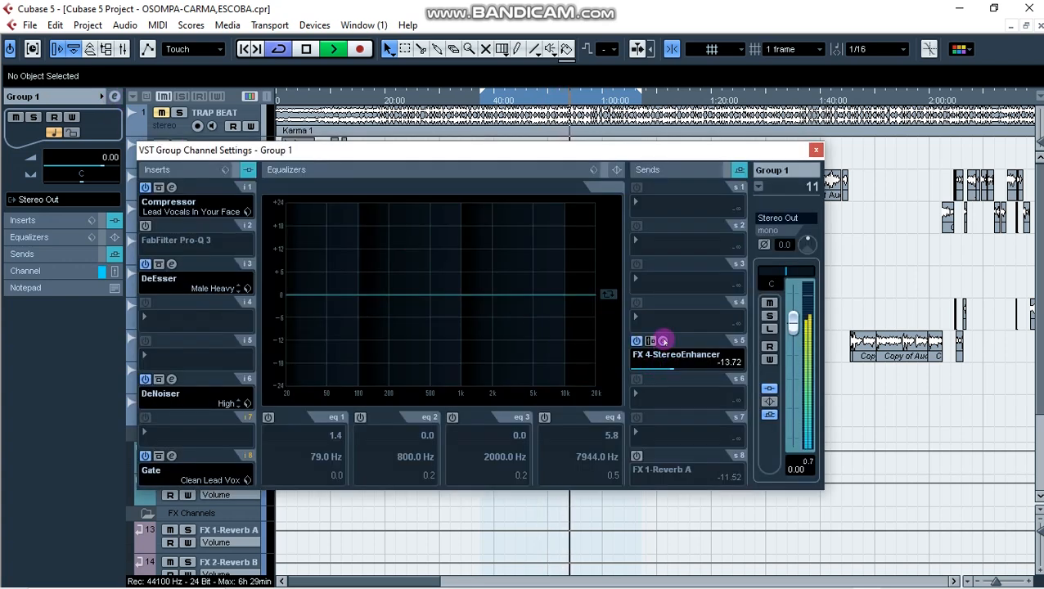
left_click(663, 340)
left_click_drag(671, 369, 684, 368)
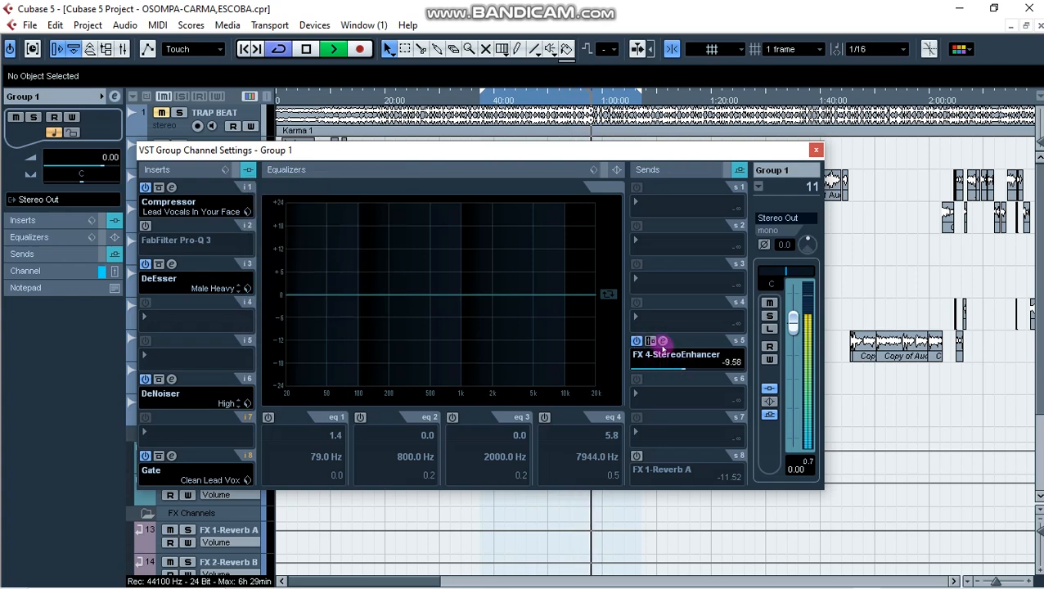
left_click(663, 342)
left_click_drag(682, 367, 679, 372)
left_click(663, 341)
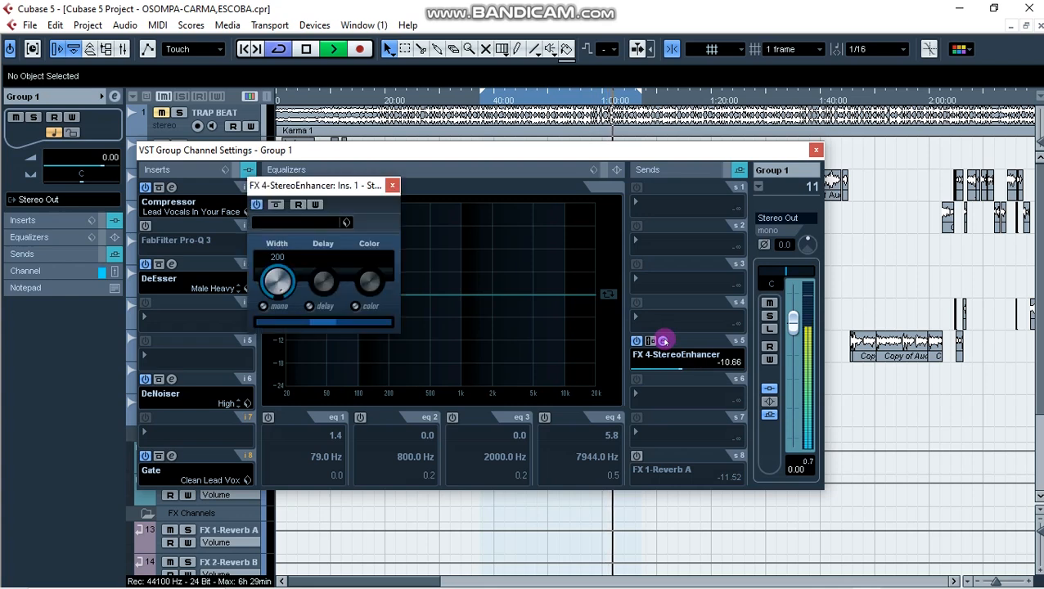
Step: Stop playback and lower Group 1's FX 4-StereoEnhancer send level to -19.17
key("space")
left_click(679, 370)
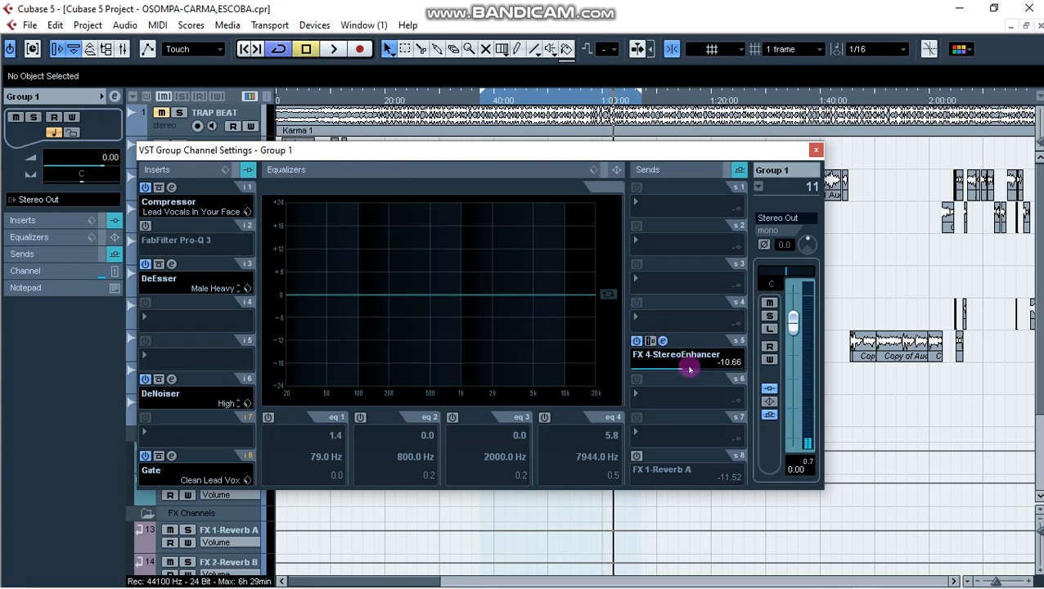
left_click_drag(698, 374, 679, 374)
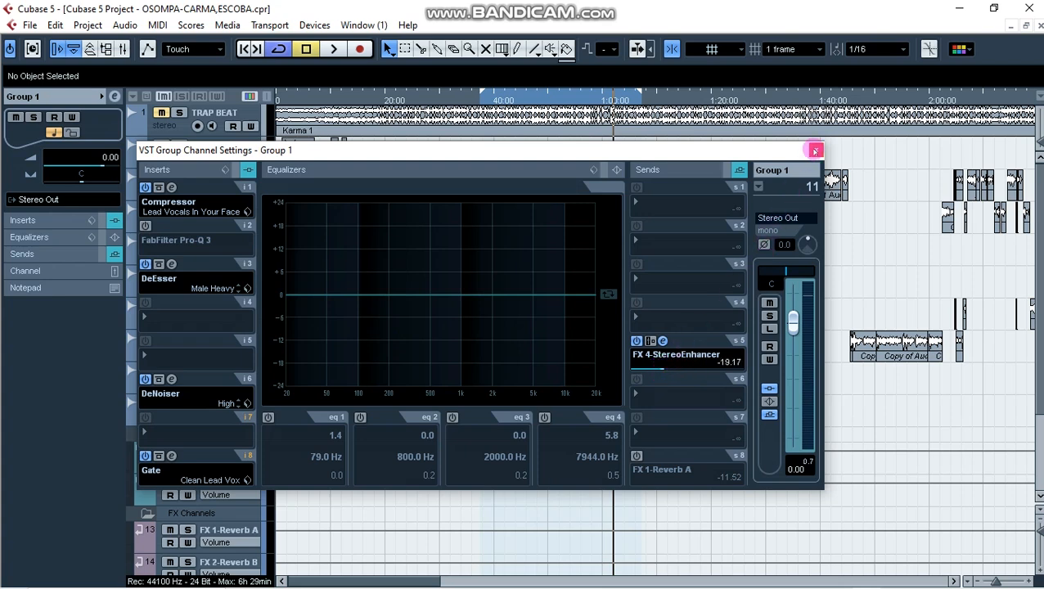
Step: Turn on Group 1's send to FX 1-Reverb A, show the reverb's editor, and close all the channel and effect windows
left_click(636, 457)
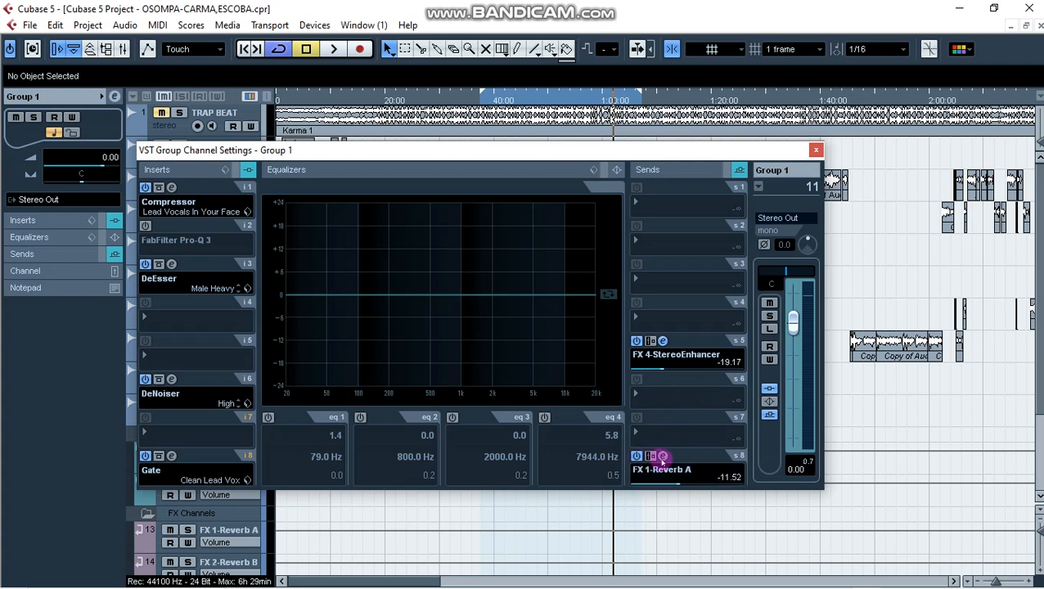
left_click(662, 456)
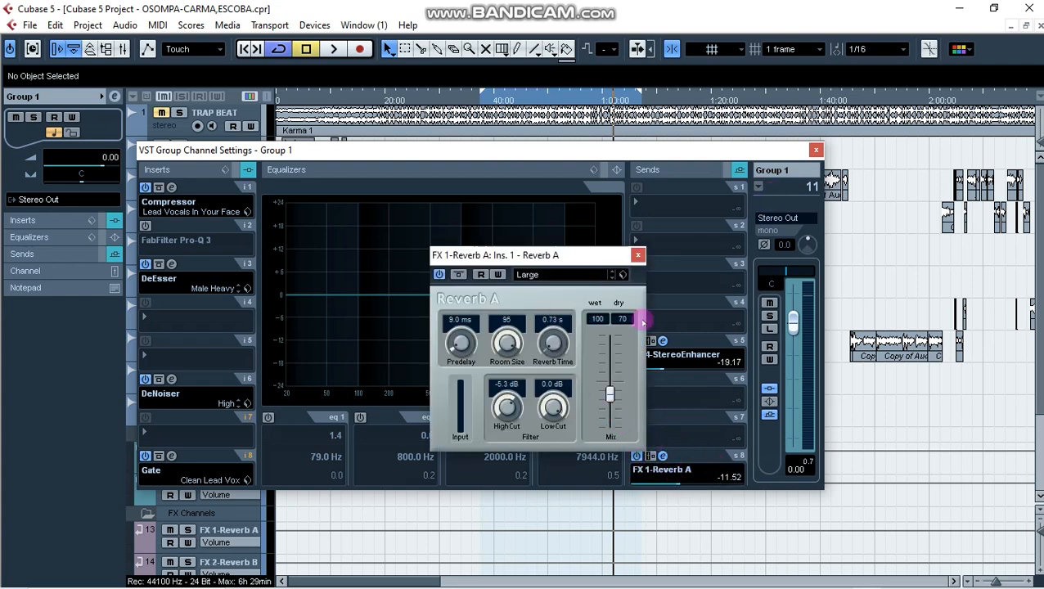
left_click_drag(564, 259, 409, 262)
left_click(815, 150)
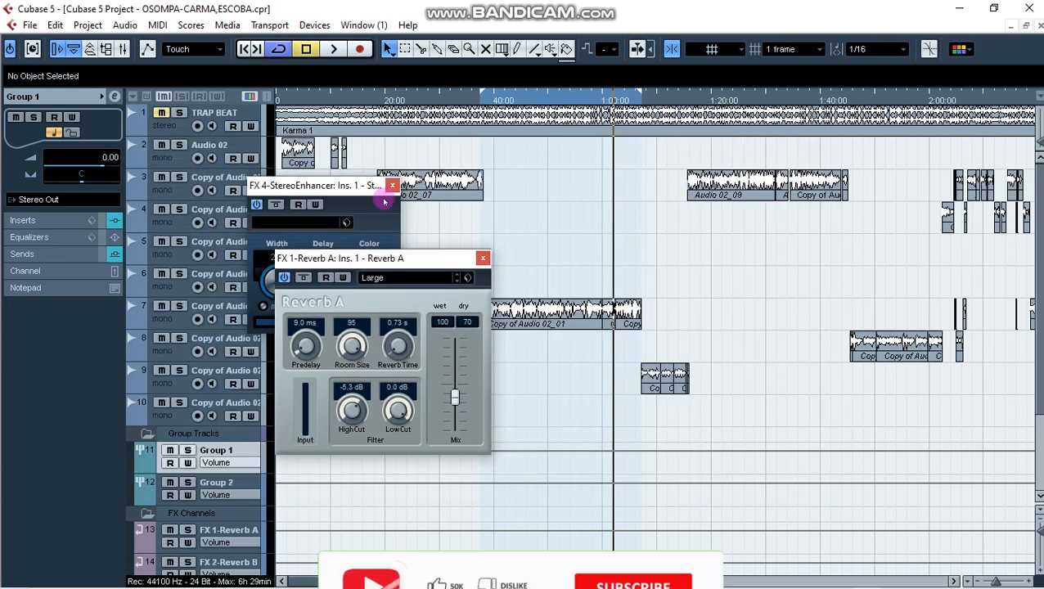
left_click(393, 186)
left_click(483, 261)
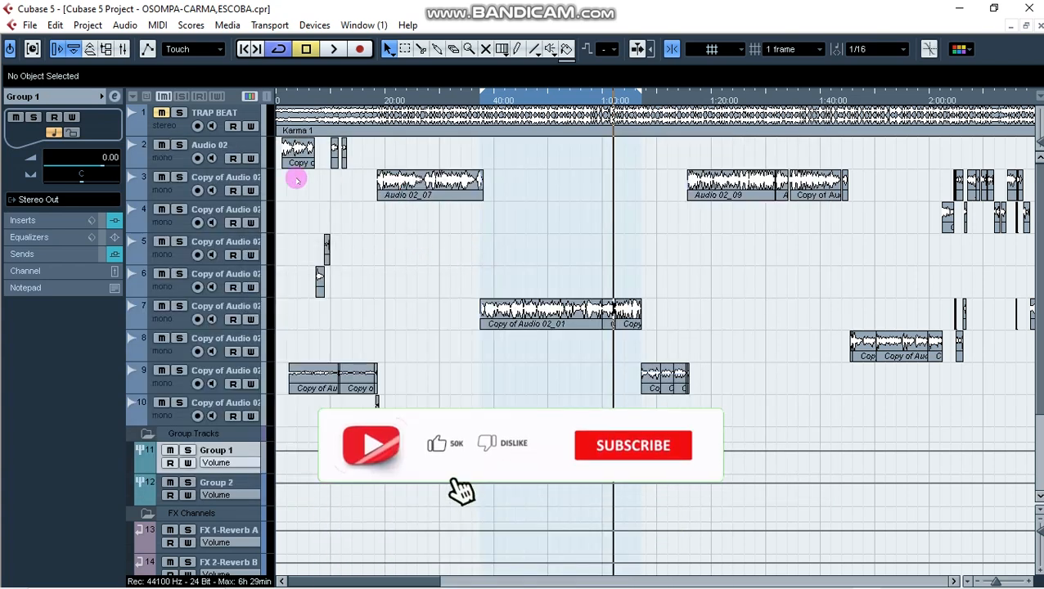
Step: Reopen Group 1's channel settings with the Reverb A editor and play a short stretch of the vocals through the reverb
left_click(114, 96)
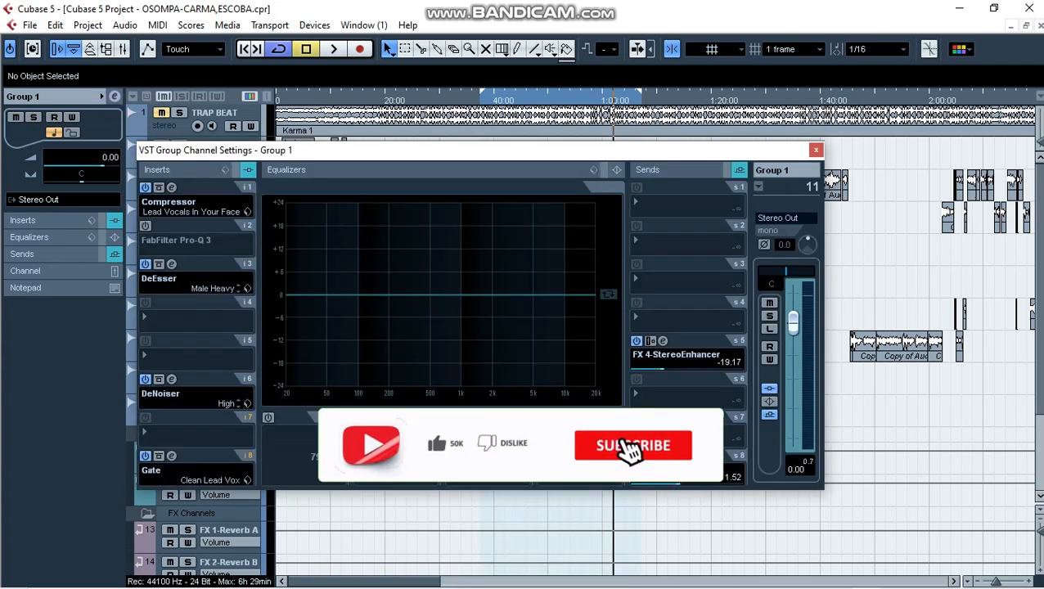
left_click(663, 455)
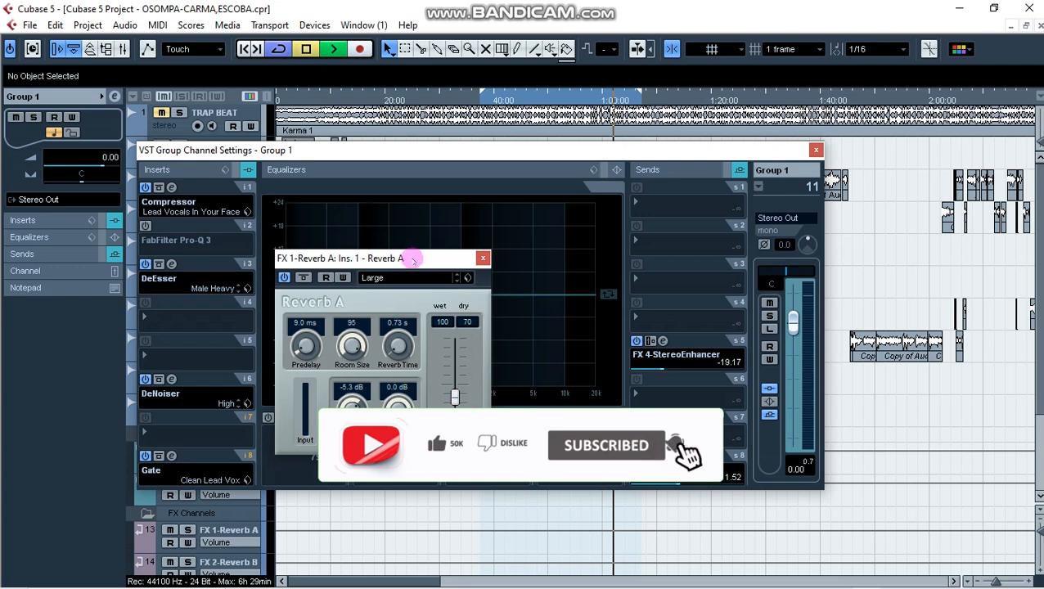
key("space")
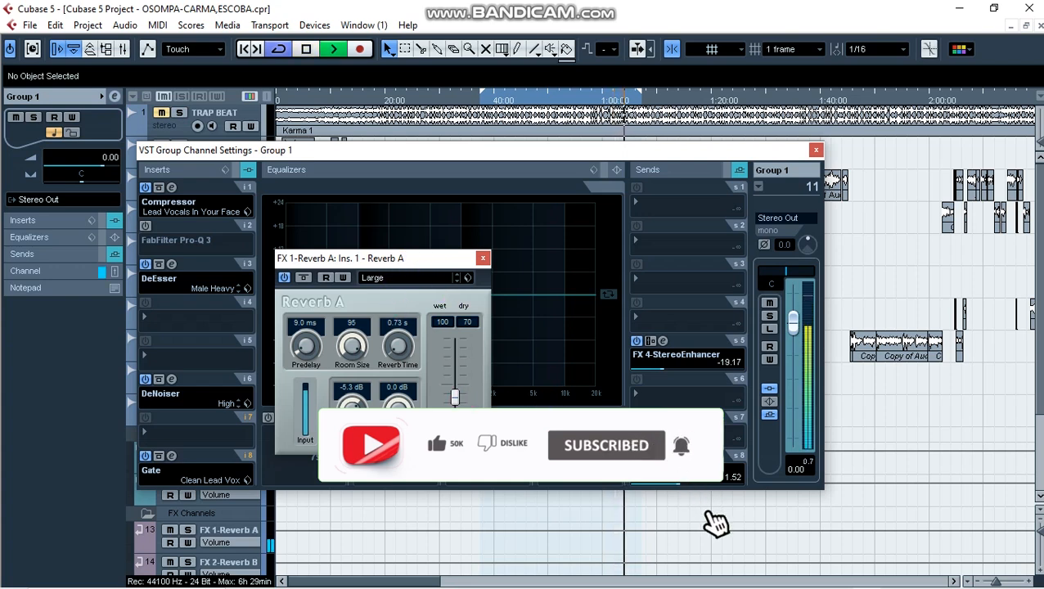
key("space")
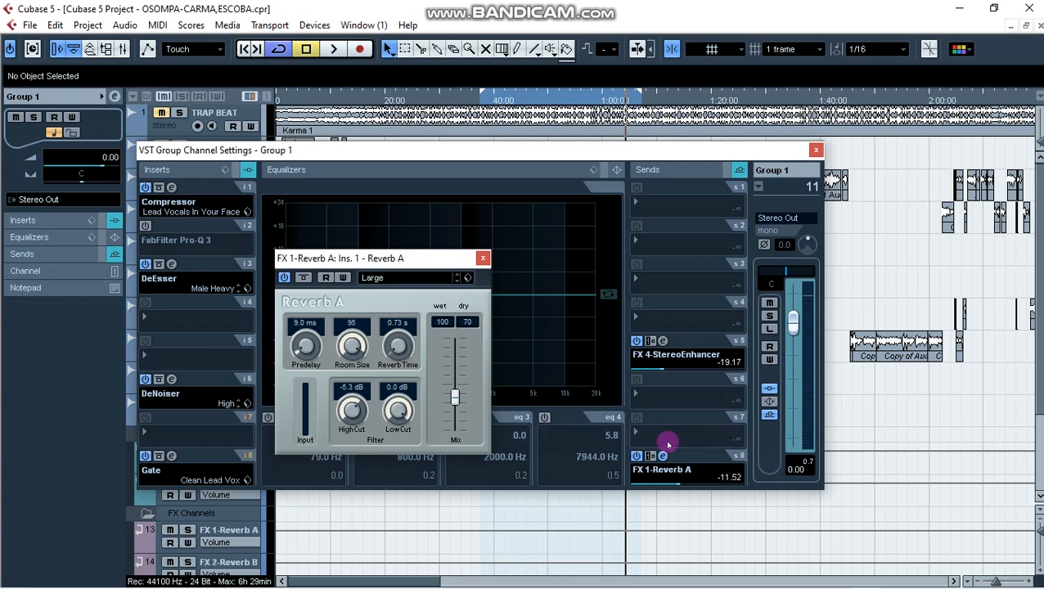
Step: Set Reverb A's predelay to 7.0 ms while the vocals play, stop playback, and close the reverb and channel settings windows
key("space")
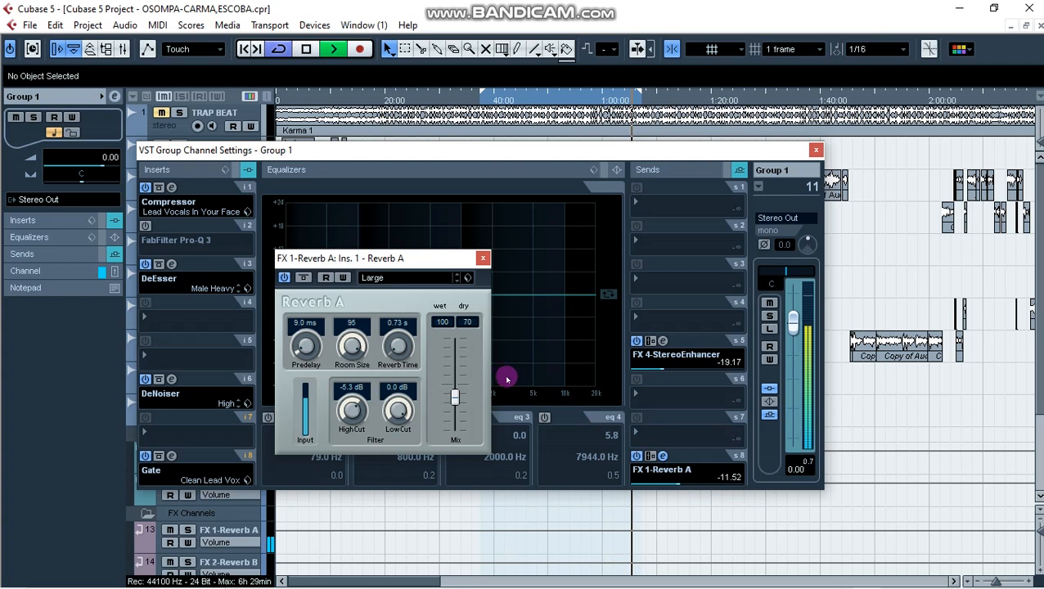
left_click_drag(303, 349, 303, 354)
key("space")
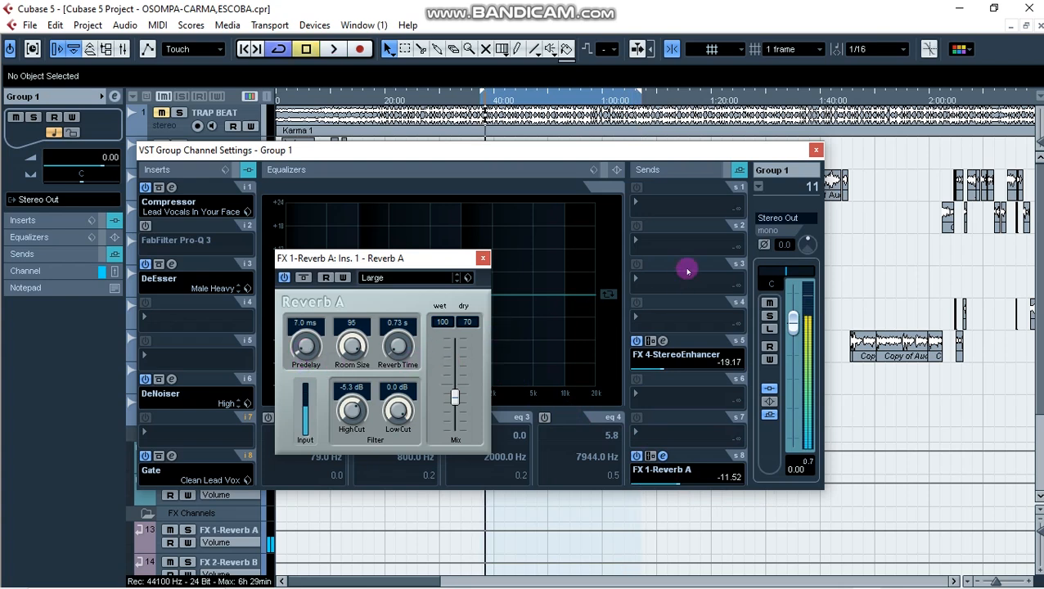
left_click(483, 259)
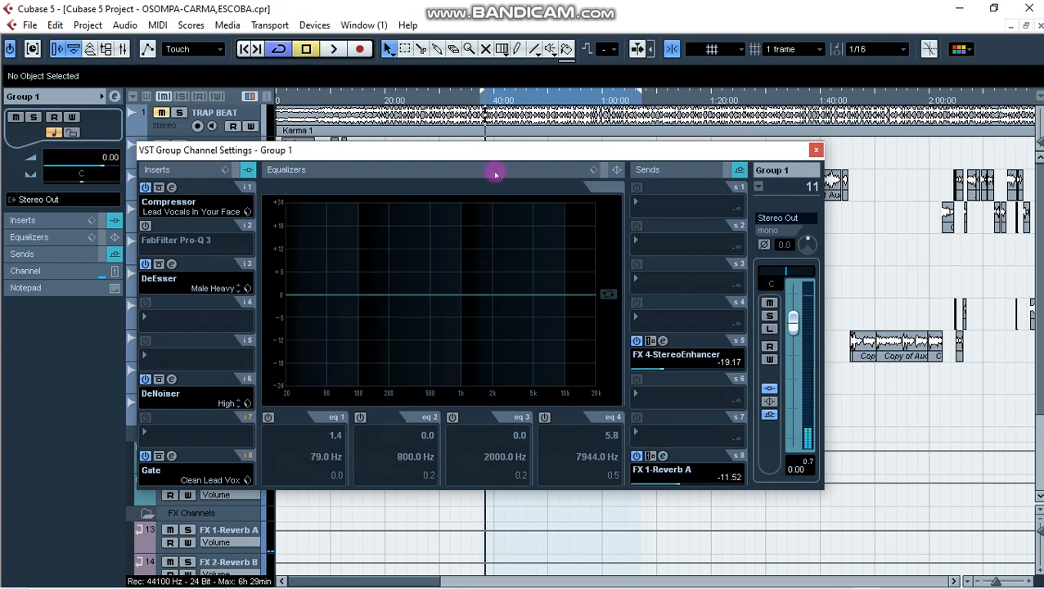
left_click(815, 150)
Step: Play the looped section with the vocals and the TRAP BEAT track together to judge the mix, and stop playback
key("space")
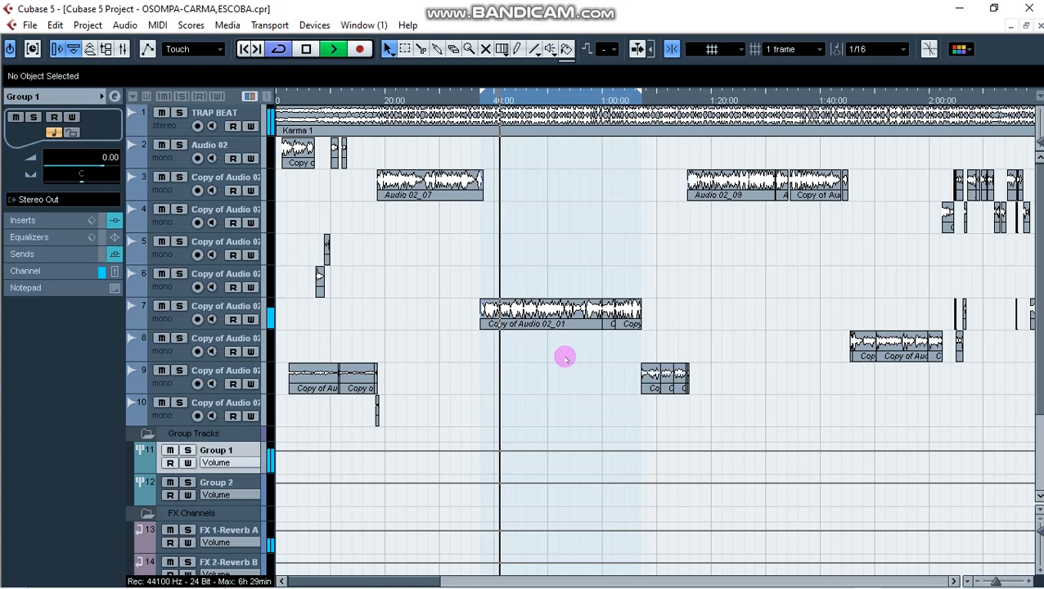
scroll(562, 358, "down", 1)
scroll(561, 358, "up", 1)
scroll(557, 356, "down", 1)
scroll(550, 352, "up", 1)
key("g")
key("g")
key("g")
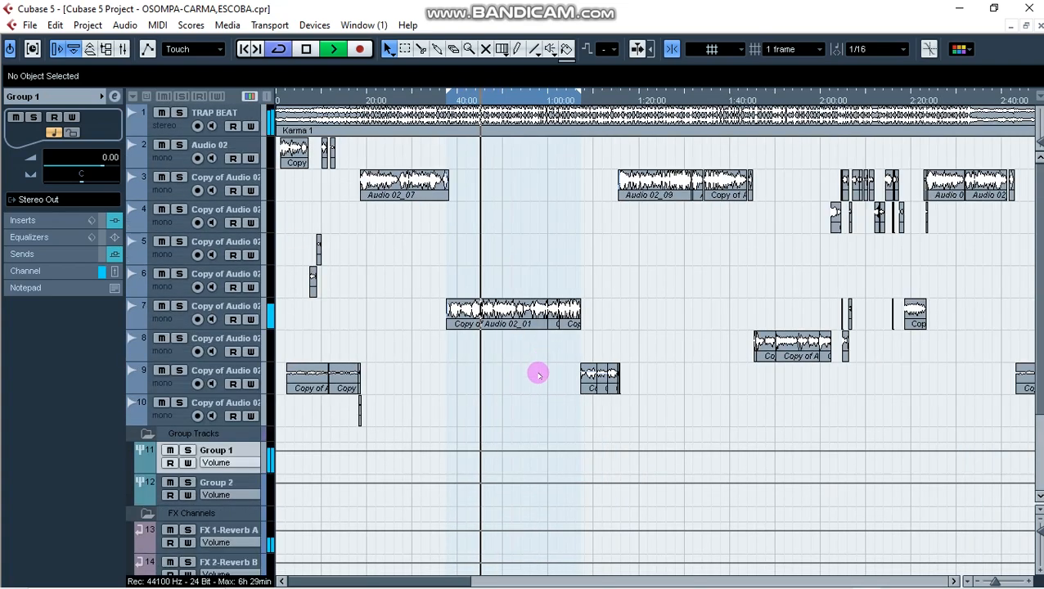
key("h")
key("h")
key("h")
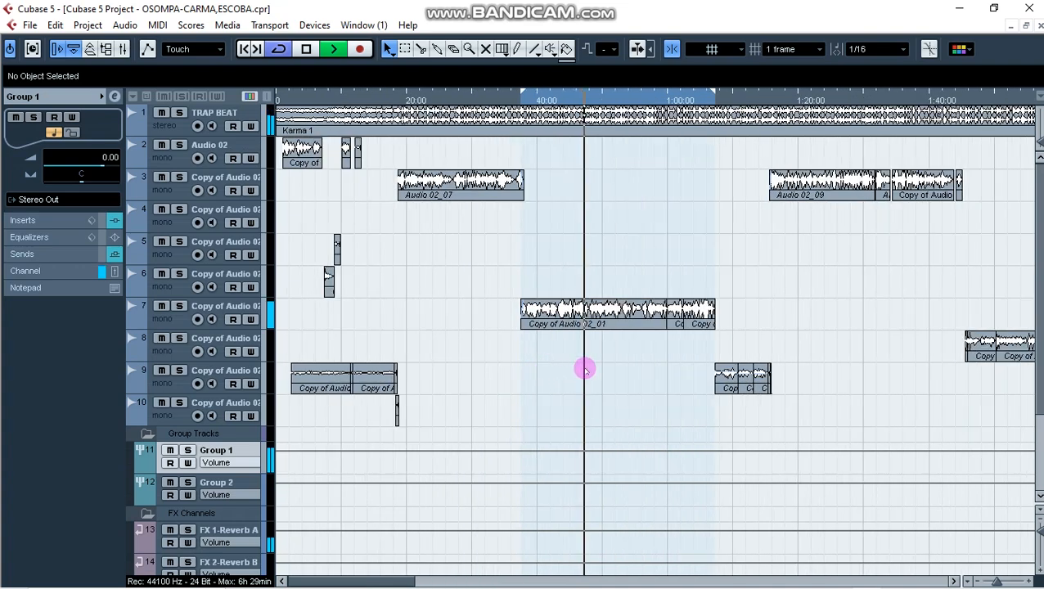
scroll(592, 350, "down", 1)
scroll(592, 350, "up", 1)
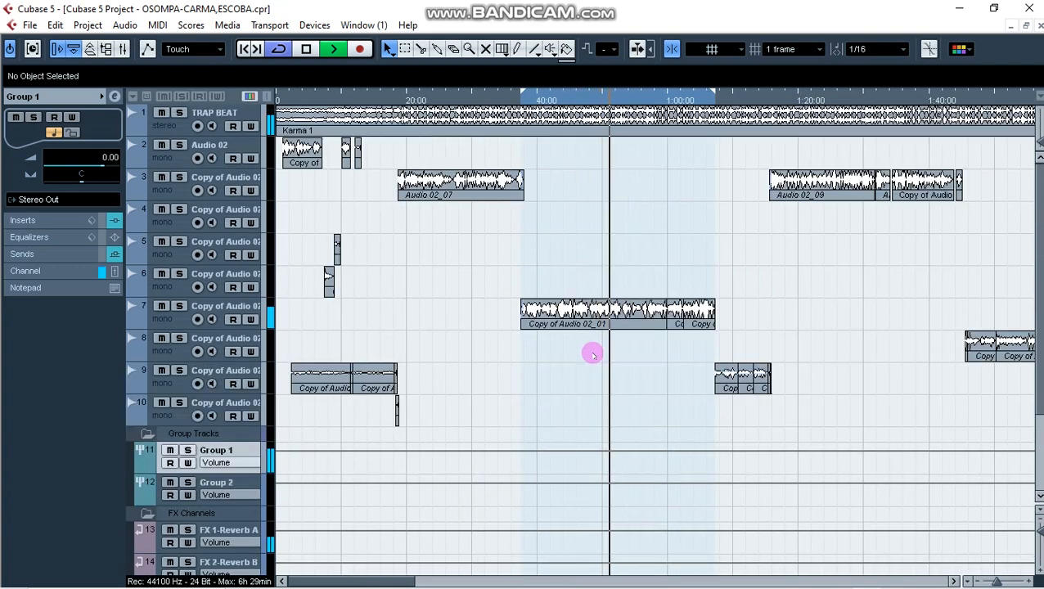
key("g")
key("g")
key("g")
key("g")
key("h")
key("h")
key("h")
key("h")
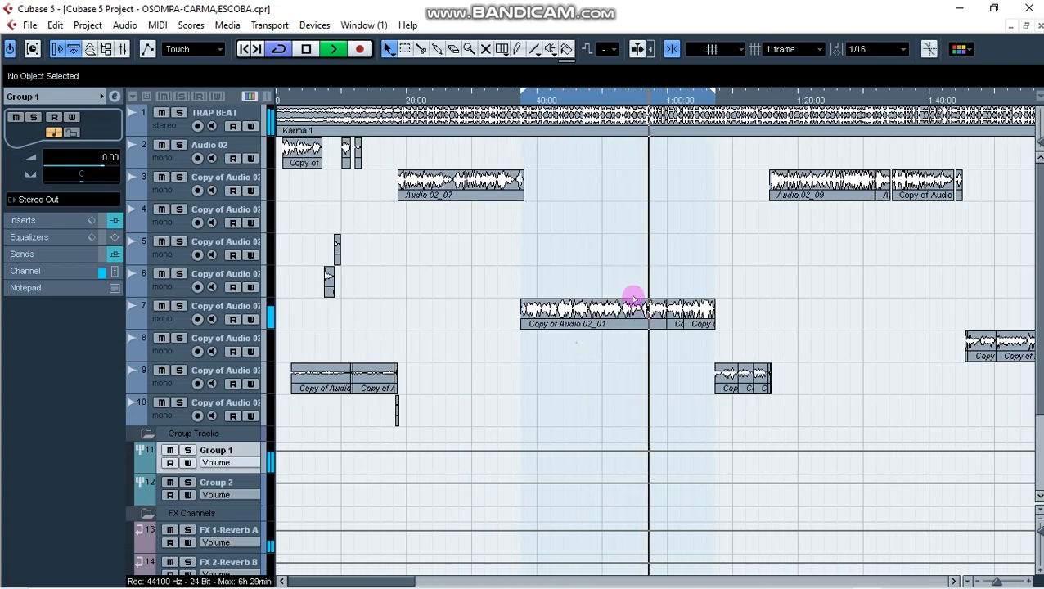
key("space")
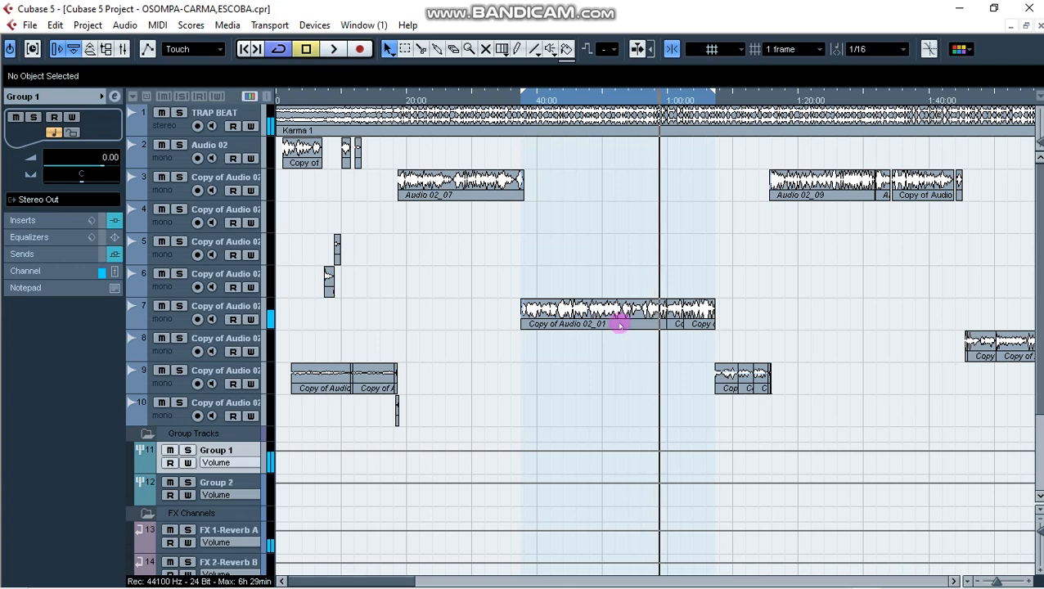
Step: Open Group 1's channel settings, toggle EQ band 1 to demonstrate the high-pass filter, and close the window
left_click(617, 320)
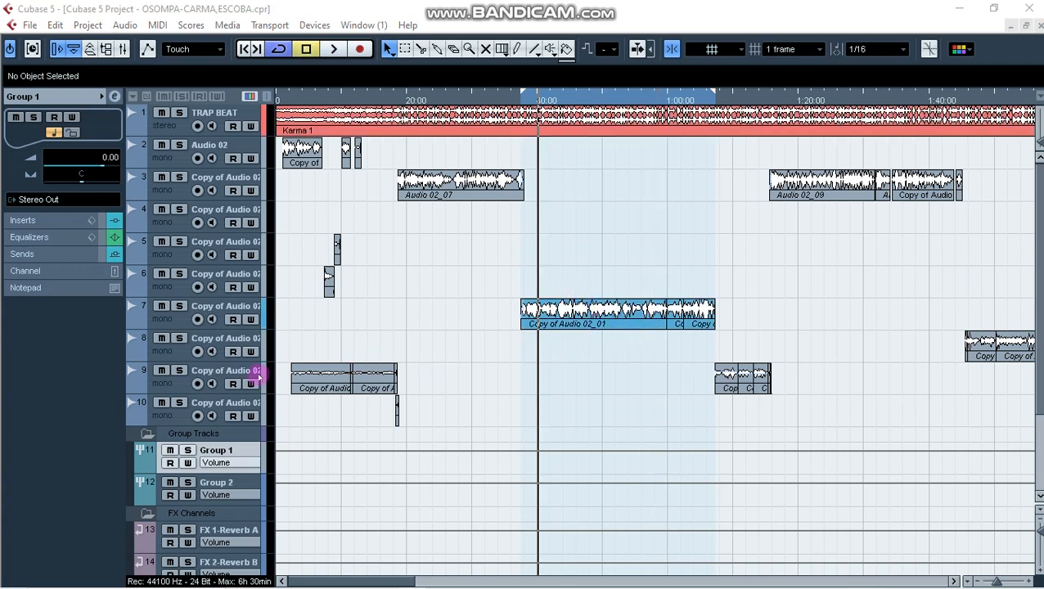
left_click(115, 96)
left_click(268, 418)
left_click(268, 419)
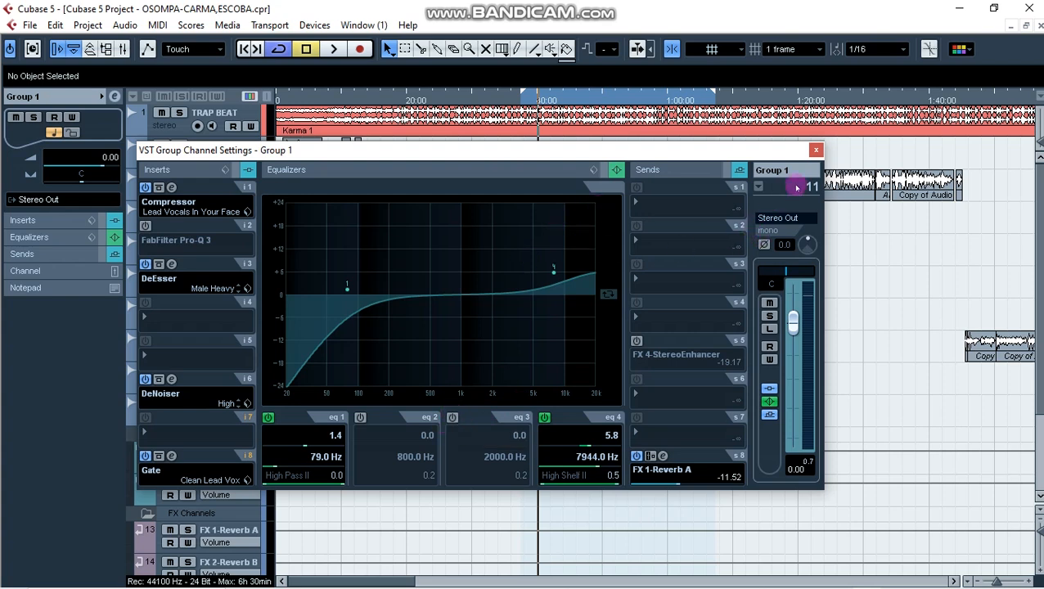
left_click(816, 152)
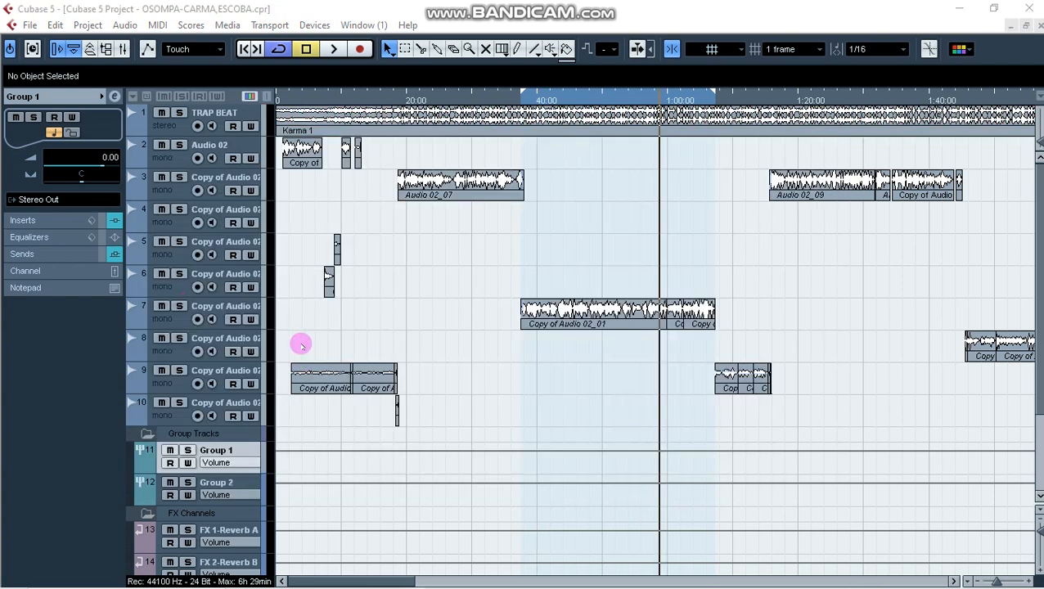
Step: Select vocal track 7, open its channel settings, turn on the Auto-Tune 8.1 insert, and open the plug-in's editor
left_click(247, 309)
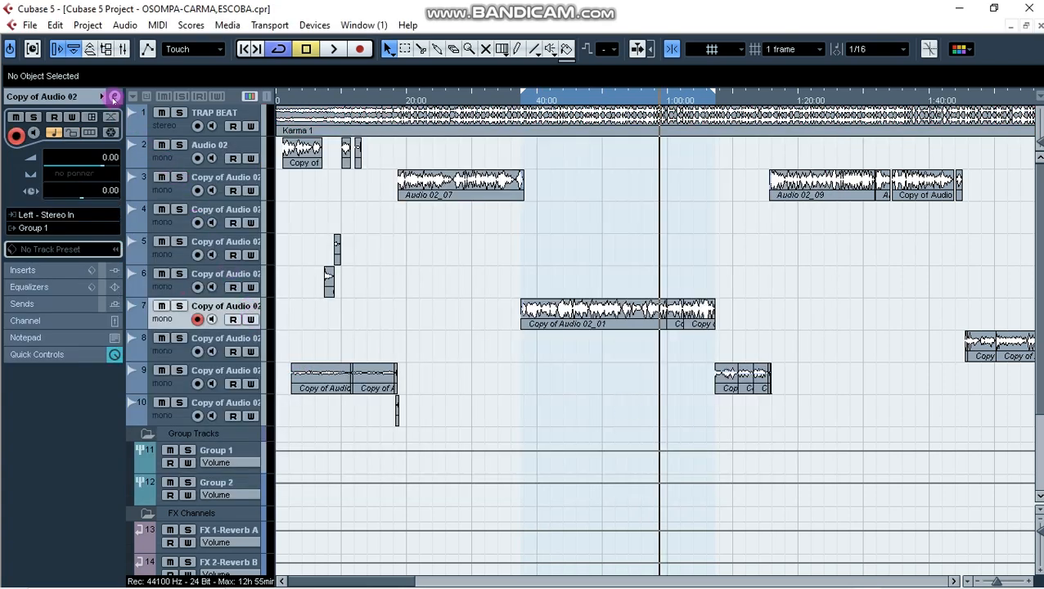
left_click(115, 98)
left_click(145, 188)
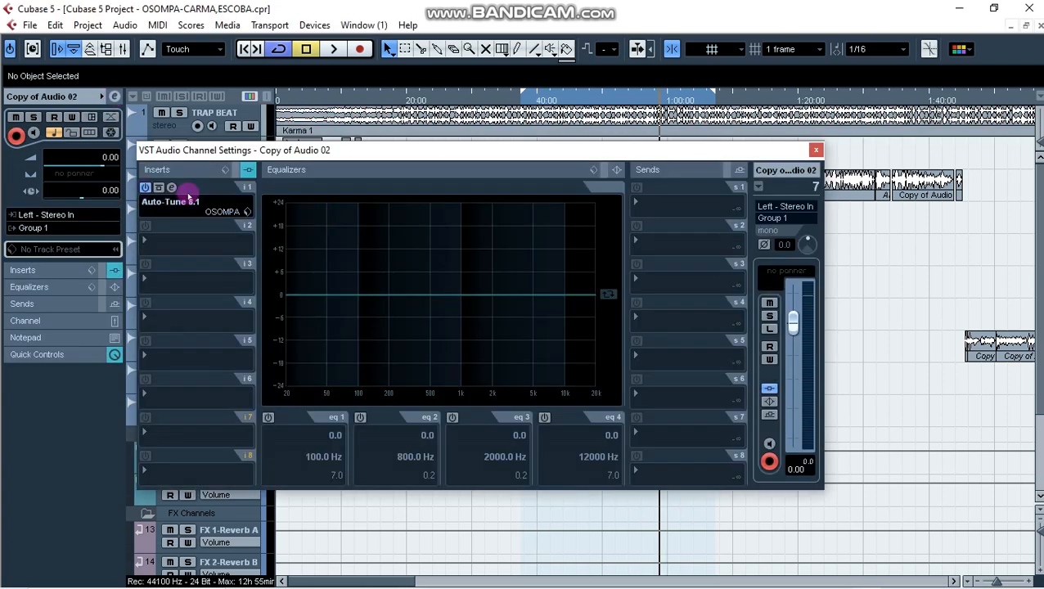
left_click(249, 212)
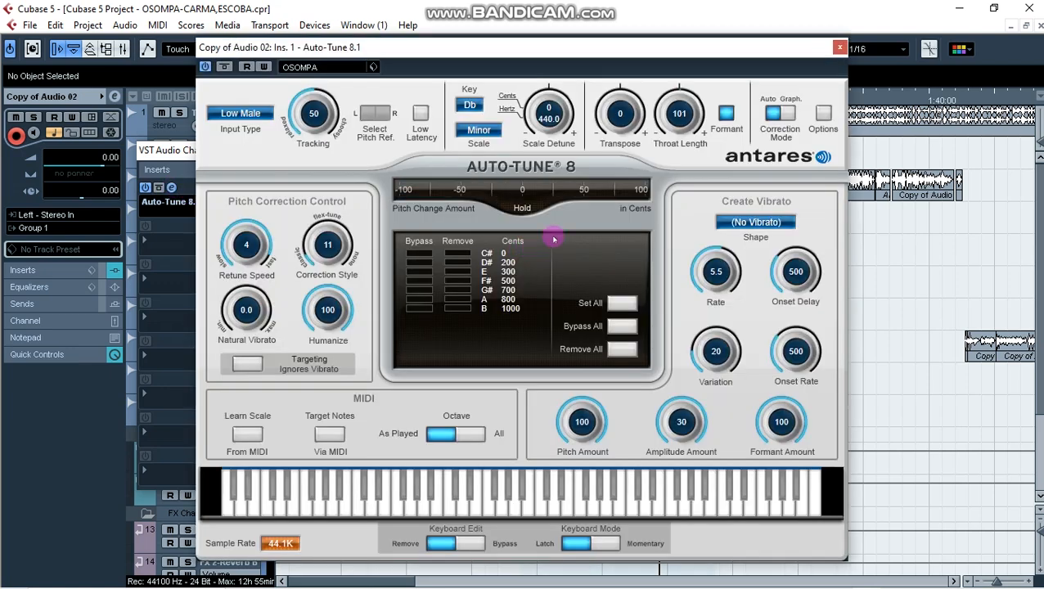
Step: Set the Auto-Tune key to C# with the Minor scale for vocal track 7
left_click(472, 109)
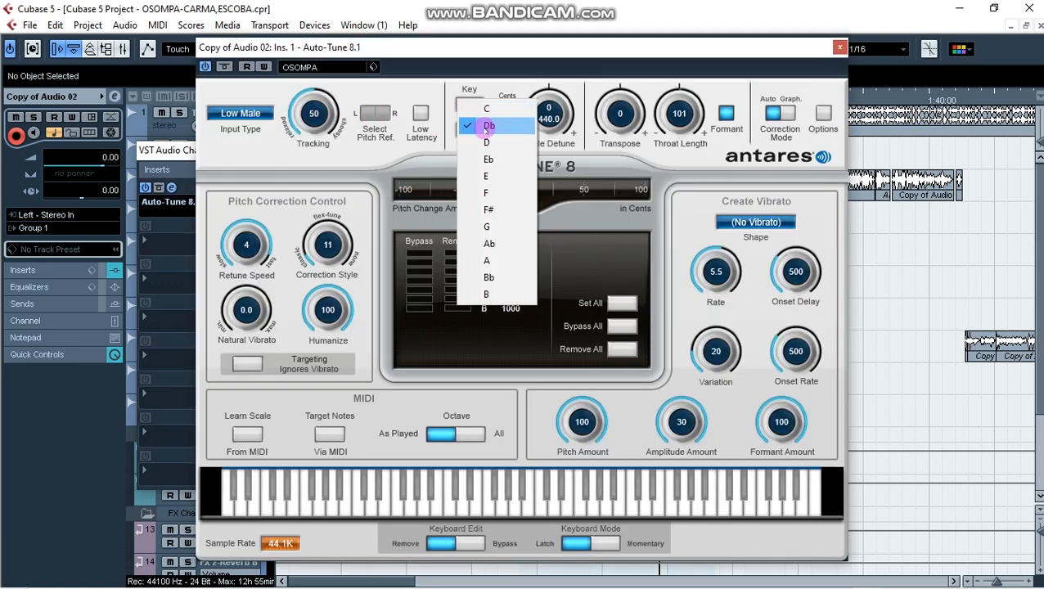
left_click(489, 126)
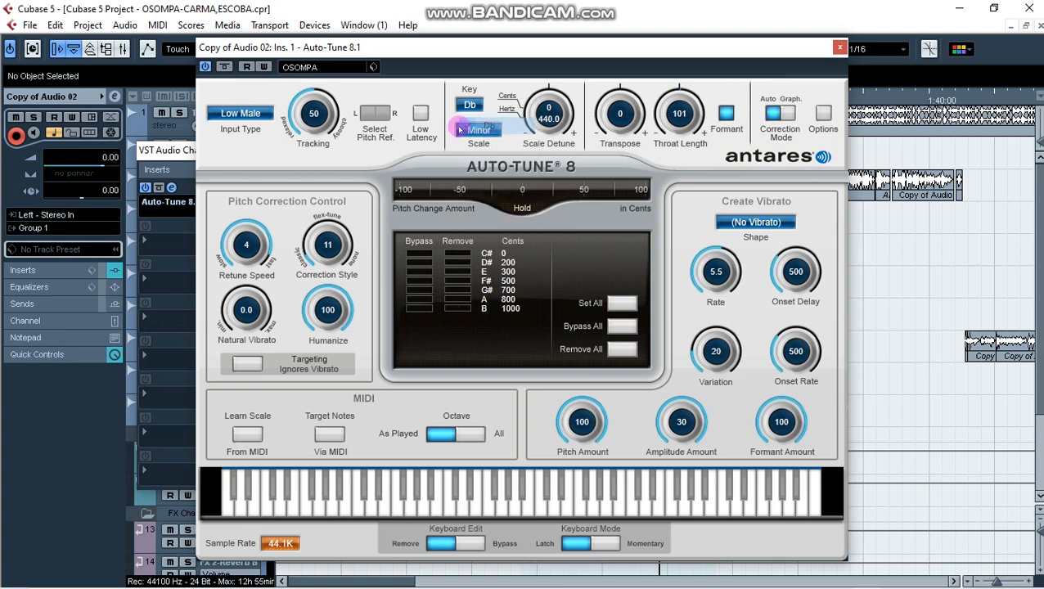
left_click(469, 131)
left_click(489, 123)
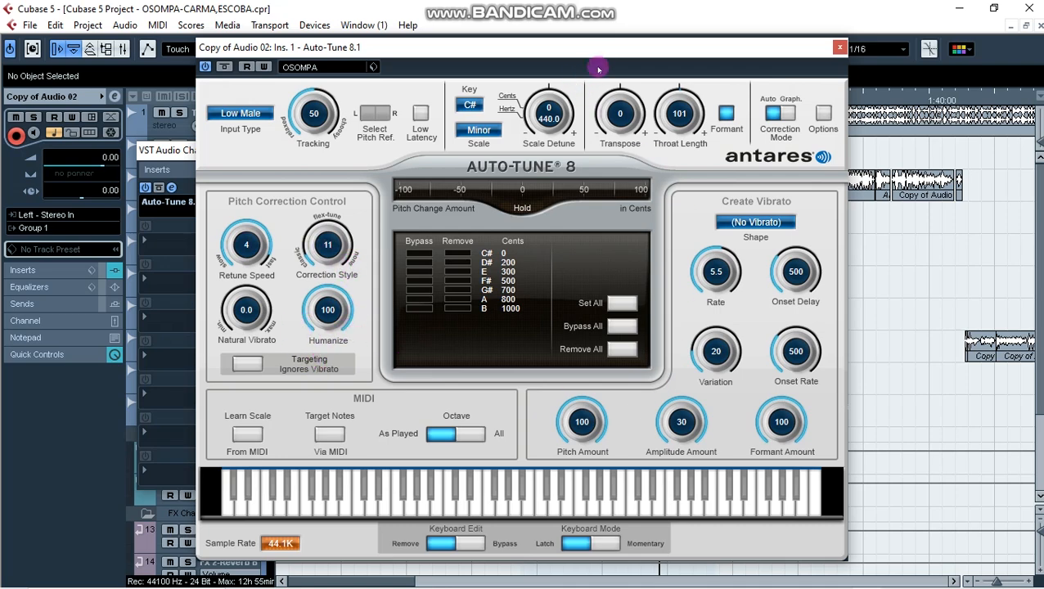
Step: Close track 7's channel settings and move the Auto-Tune editor clear of the timeline ruler
left_click_drag(615, 61, 619, 76)
left_click_drag(800, 68, 869, 269)
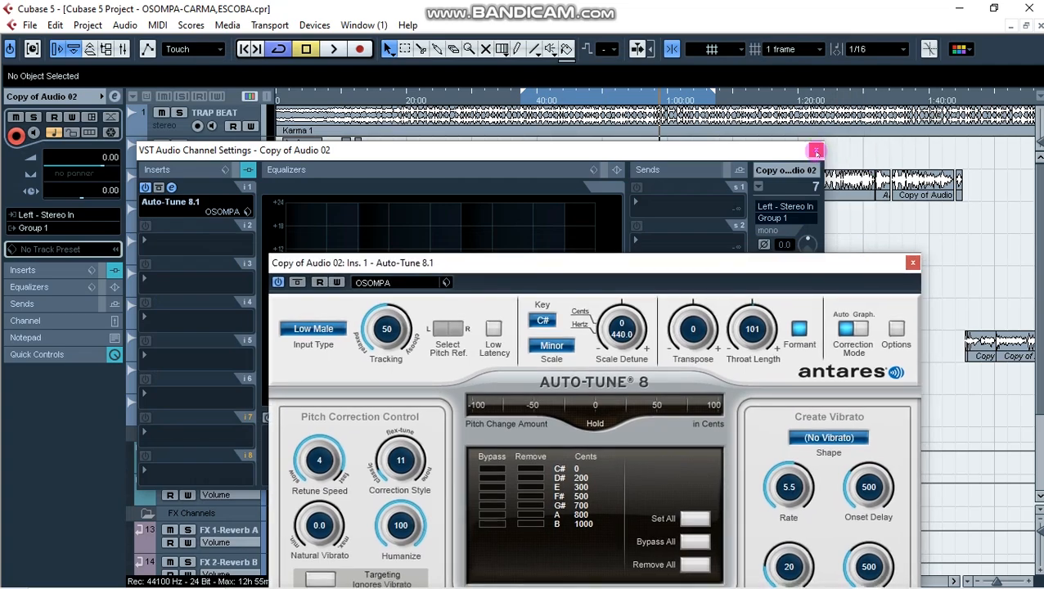
left_click(816, 153)
left_click_drag(720, 264, 650, 175)
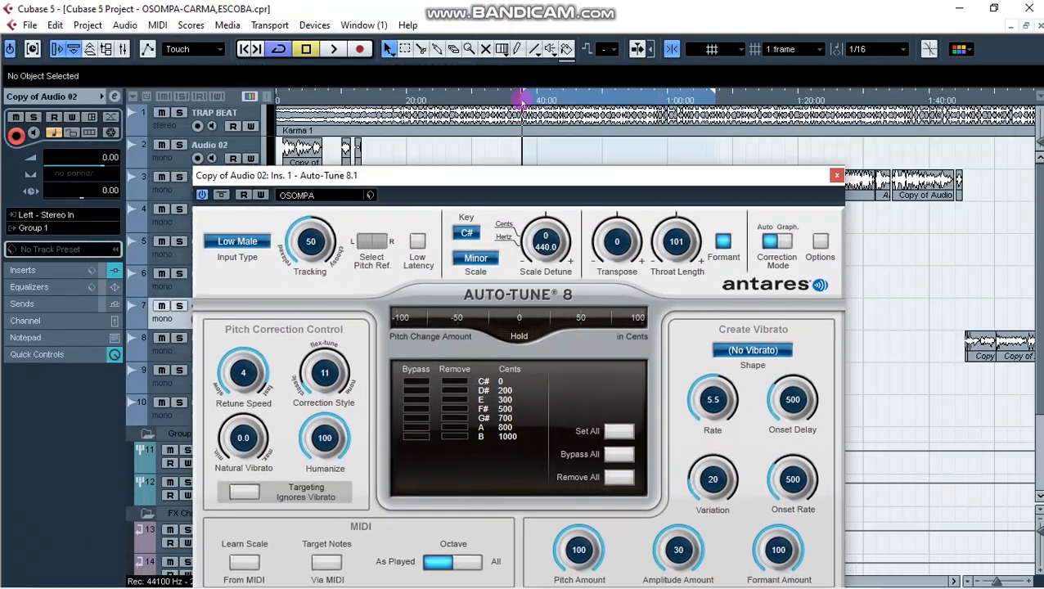
Step: Mute the TRAP BEAT track, play the vocals from the loop start, and reposition the Auto-Tune editor to show its controls
left_click_drag(550, 177, 553, 41)
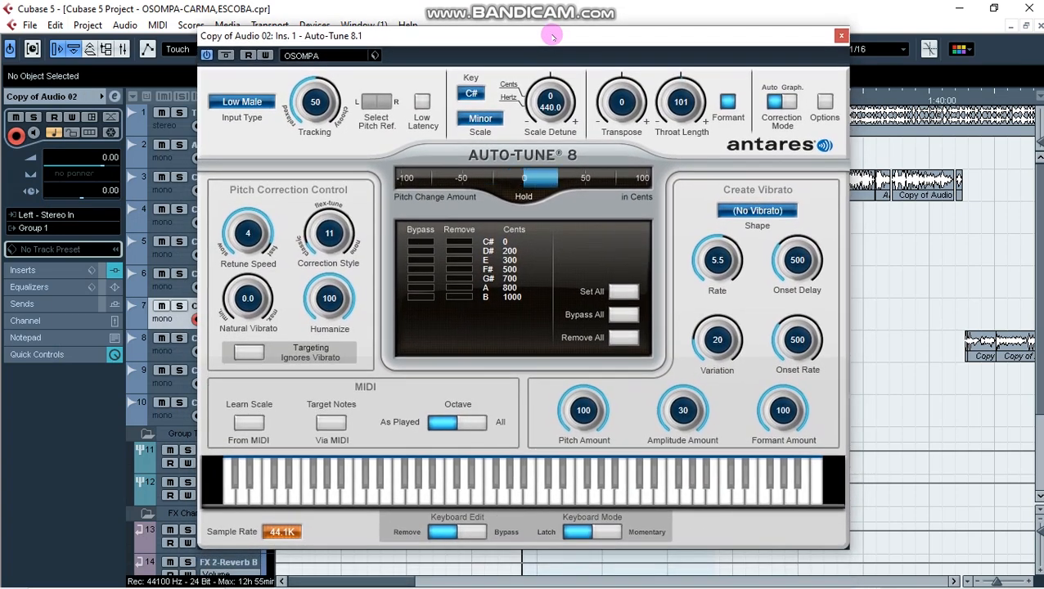
left_click_drag(552, 36, 625, 188)
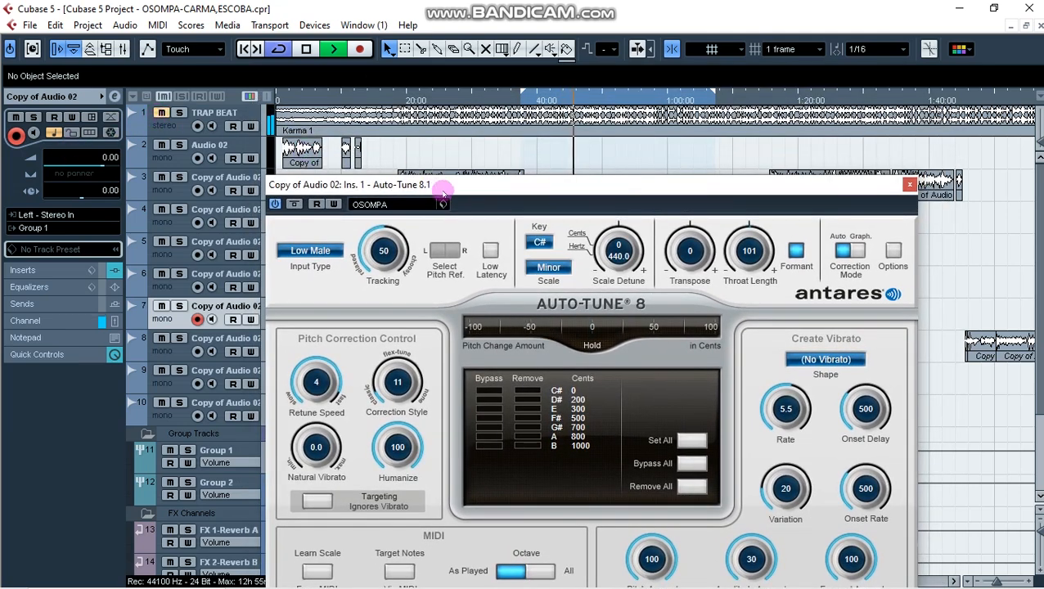
left_click_drag(477, 185, 458, 105)
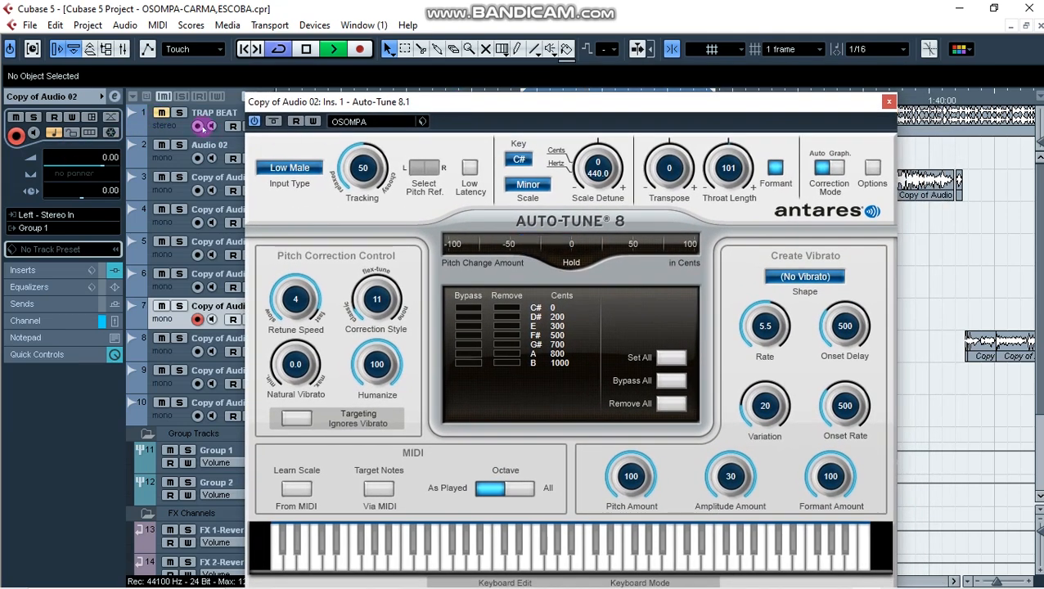
left_click_drag(484, 110, 447, 68)
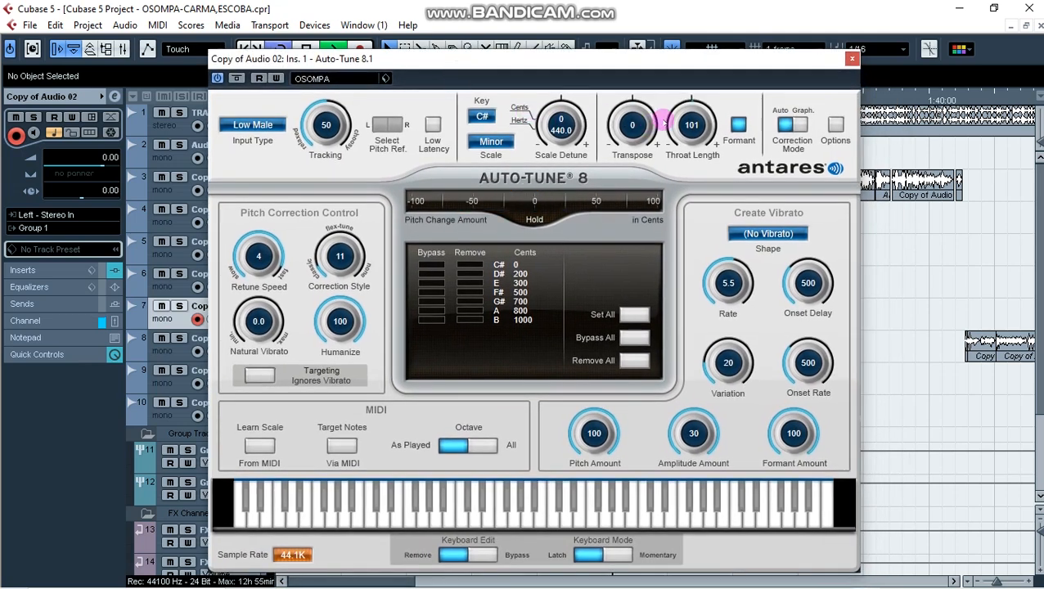
mouse_move(600, 63)
left_mouse_down()
mouse_move(573, 60)
mouse_move(584, 65)
left_mouse_up()
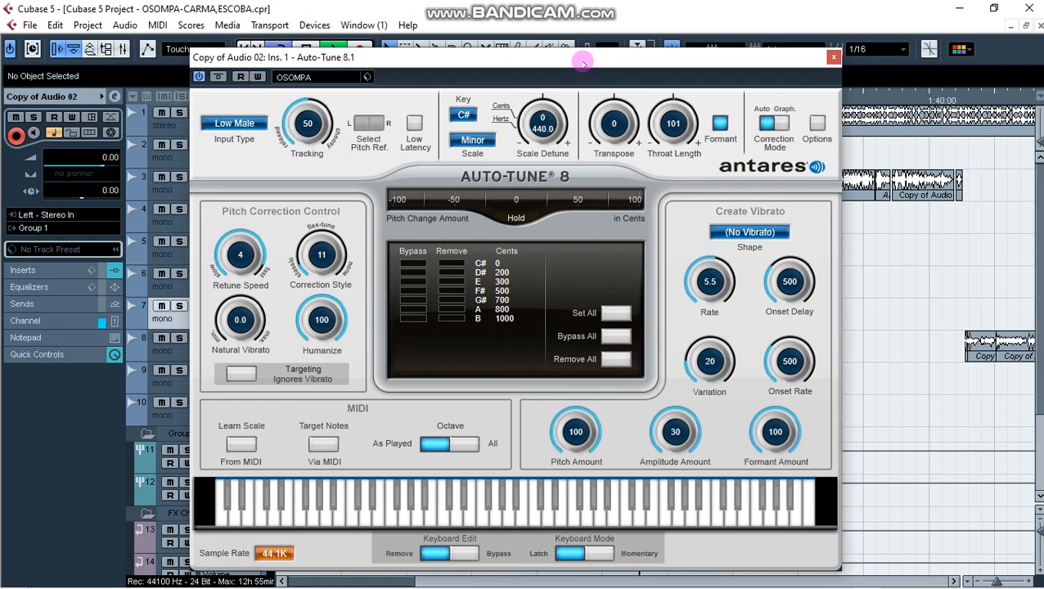